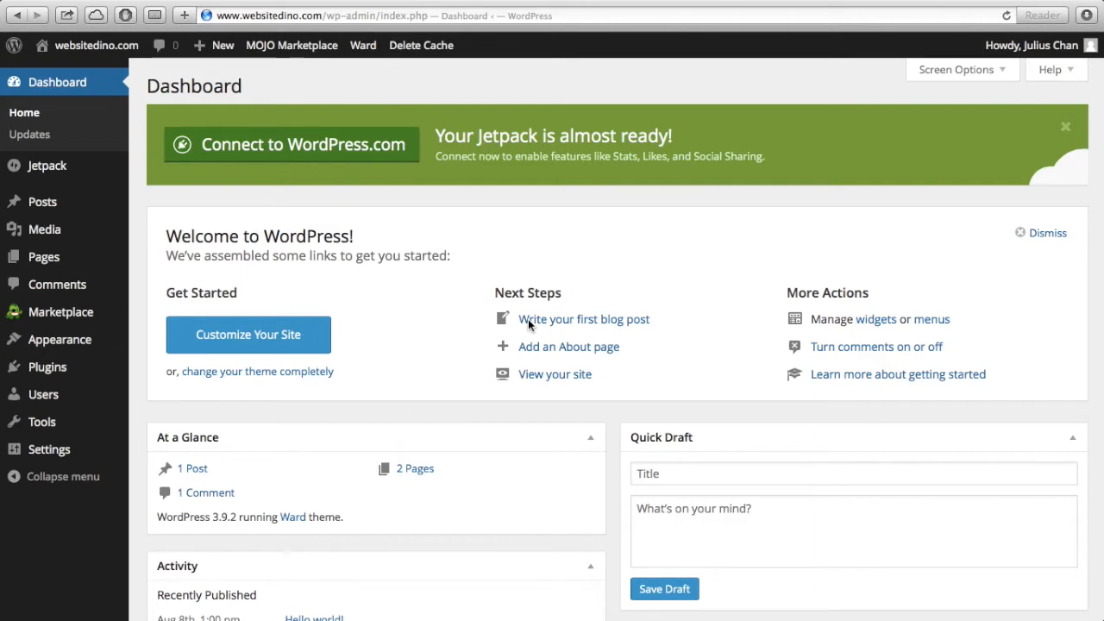
# Step: Open the site's installed themes and look over the available designs and their activate and preview options
pyautogui.moveTo(29, 349)
pyautogui.click(156, 342)
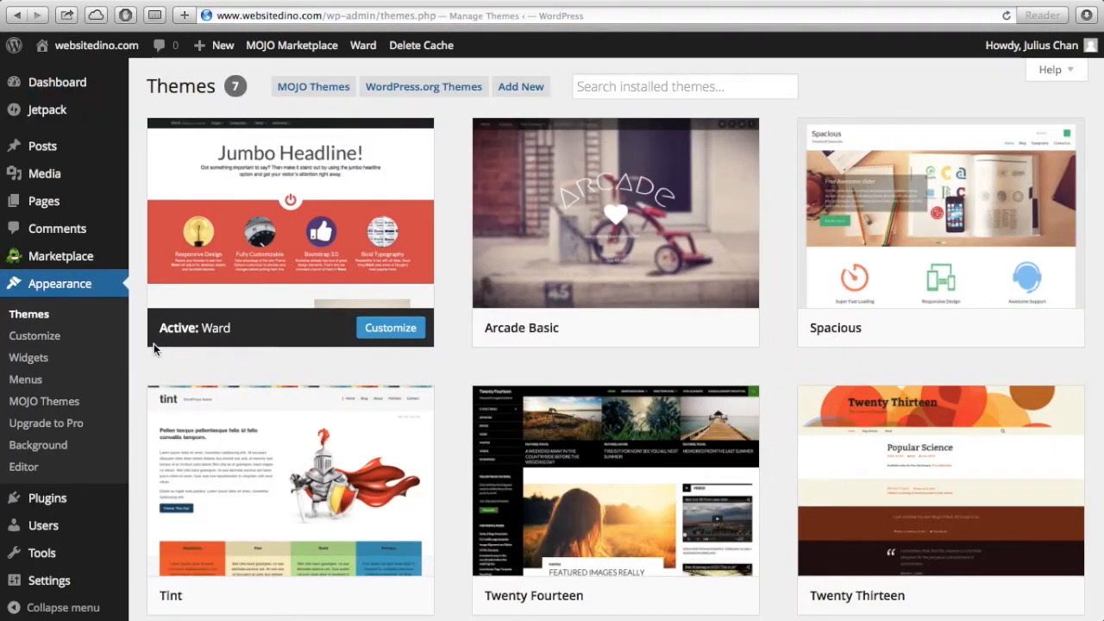
pyautogui.moveTo(413, 399)
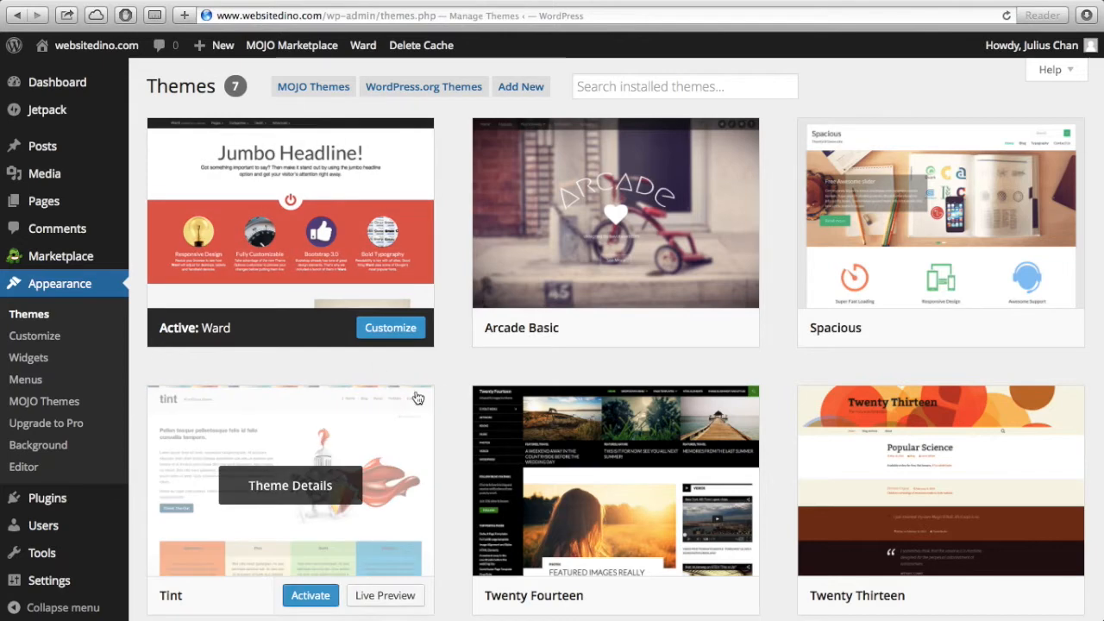
pyautogui.scroll(-5, 454, 399)
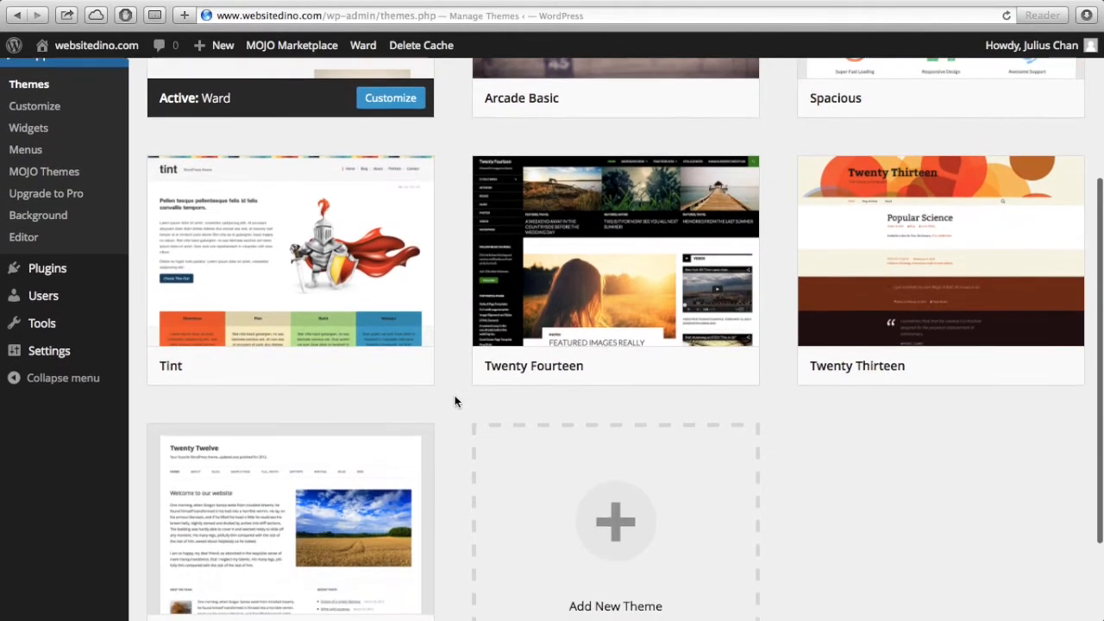
pyautogui.scroll(-1, 455, 399)
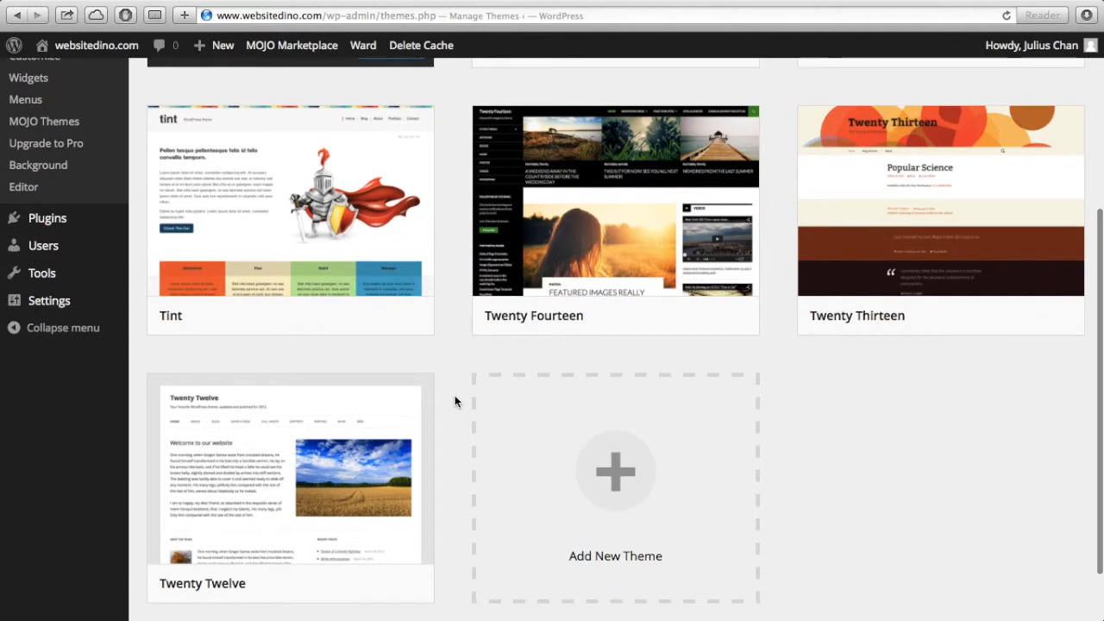
pyautogui.moveTo(419, 380)
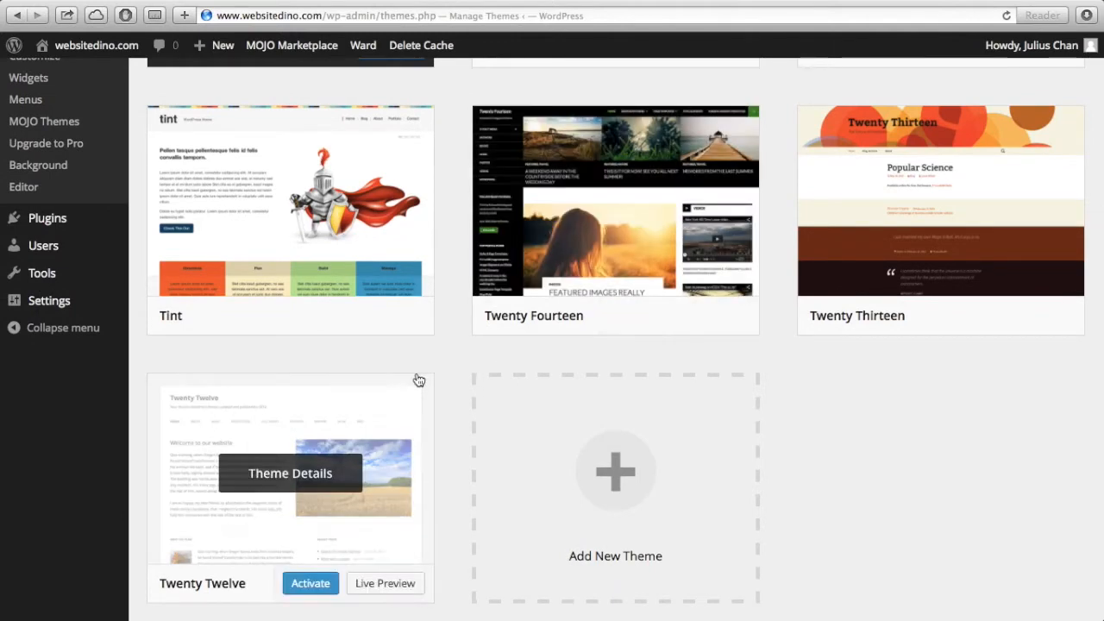
pyautogui.scroll(5, 431, 354)
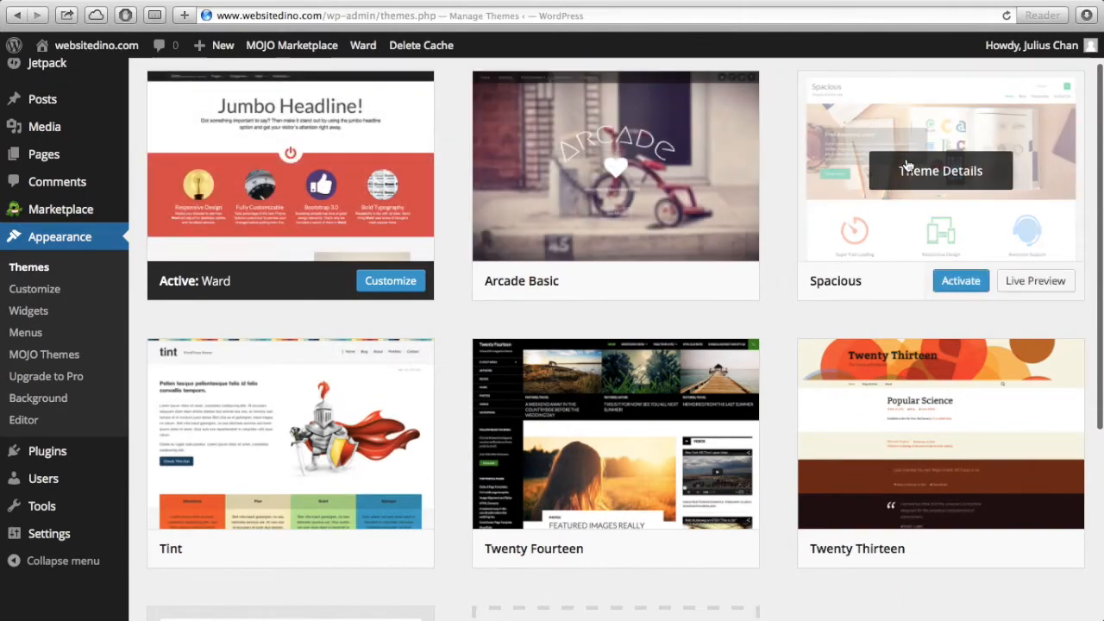
pyautogui.moveTo(363, 448)
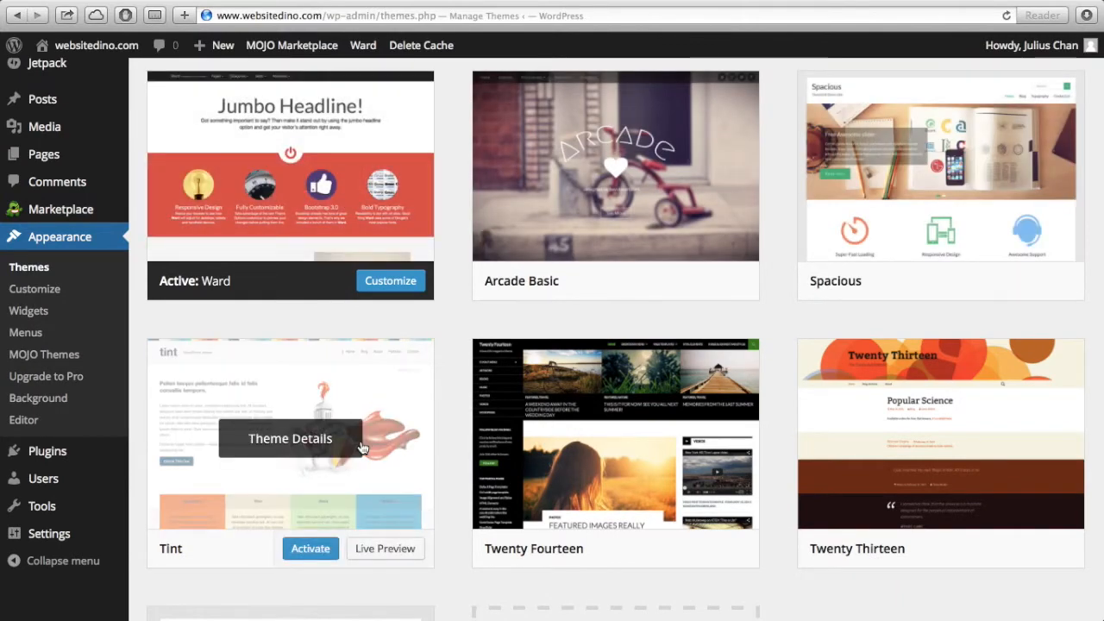
pyautogui.scroll(1, 364, 448)
pyautogui.moveTo(725, 494)
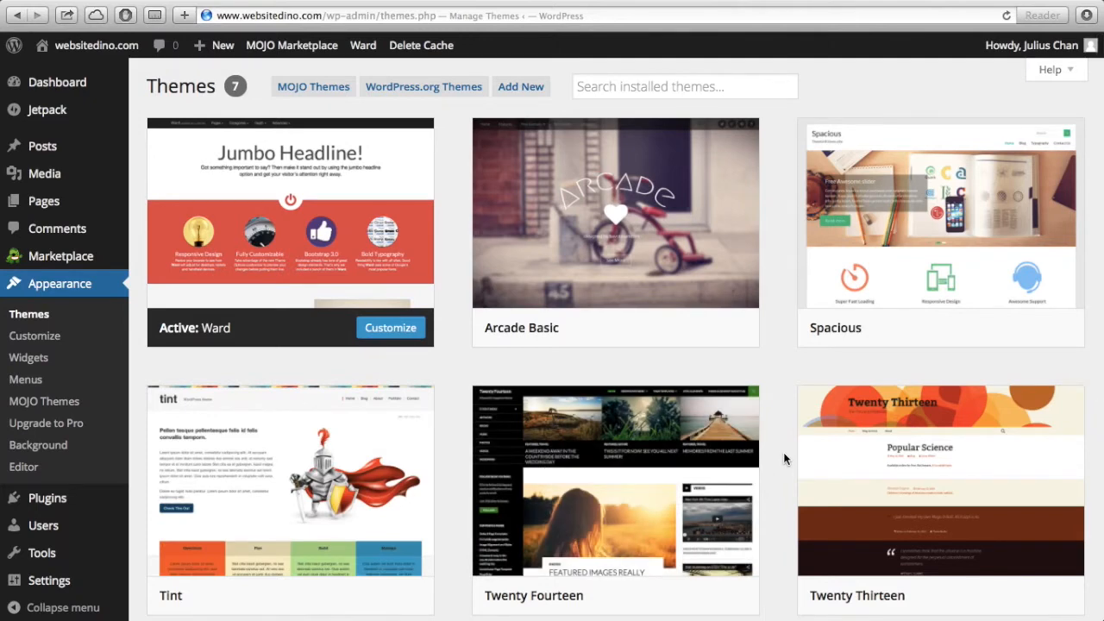
pyautogui.moveTo(648, 300)
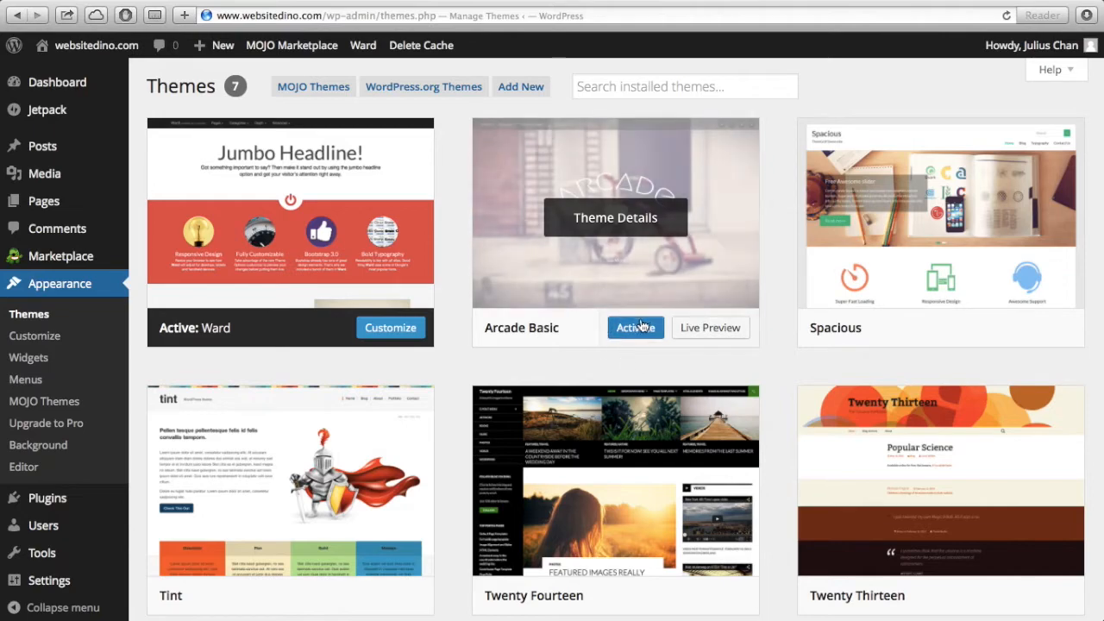
pyautogui.moveTo(632, 576)
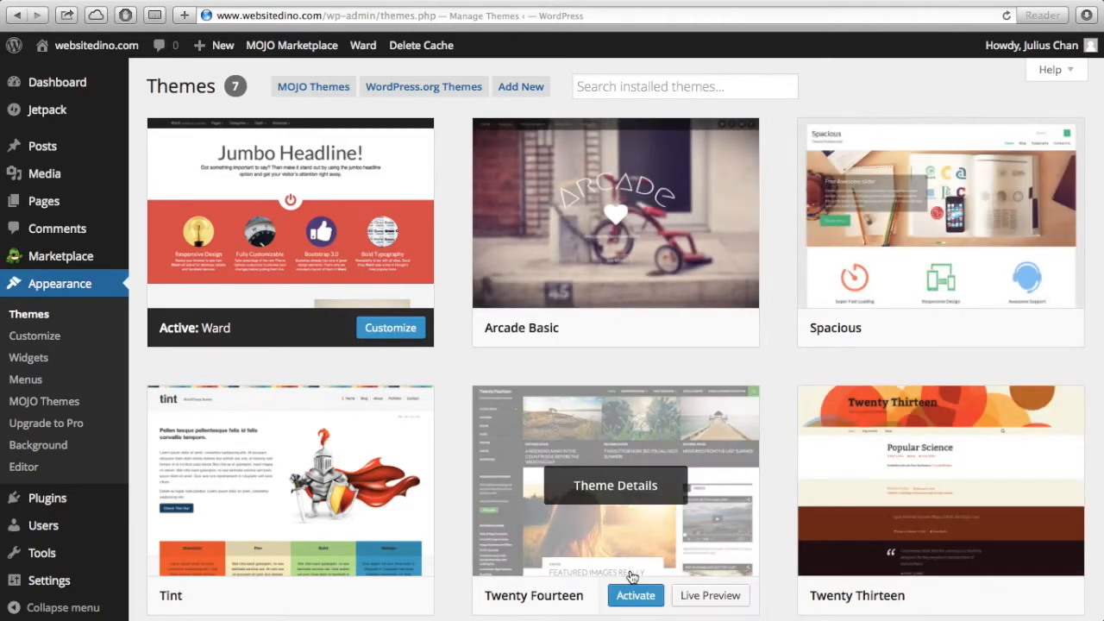
pyautogui.scroll(-3, 638, 535)
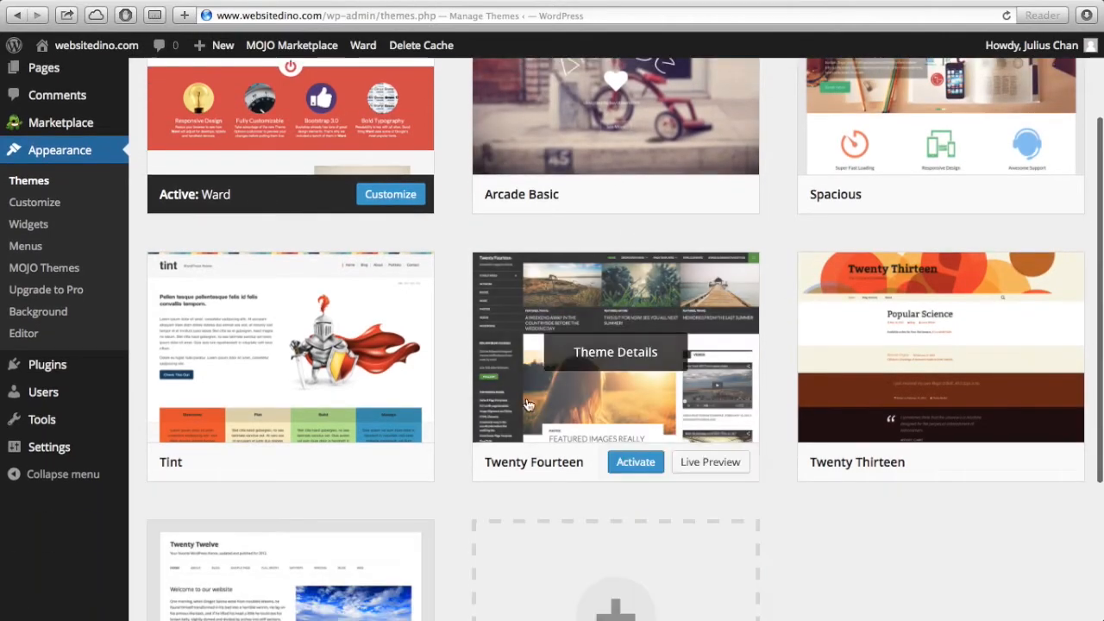
pyautogui.scroll(3, 538, 412)
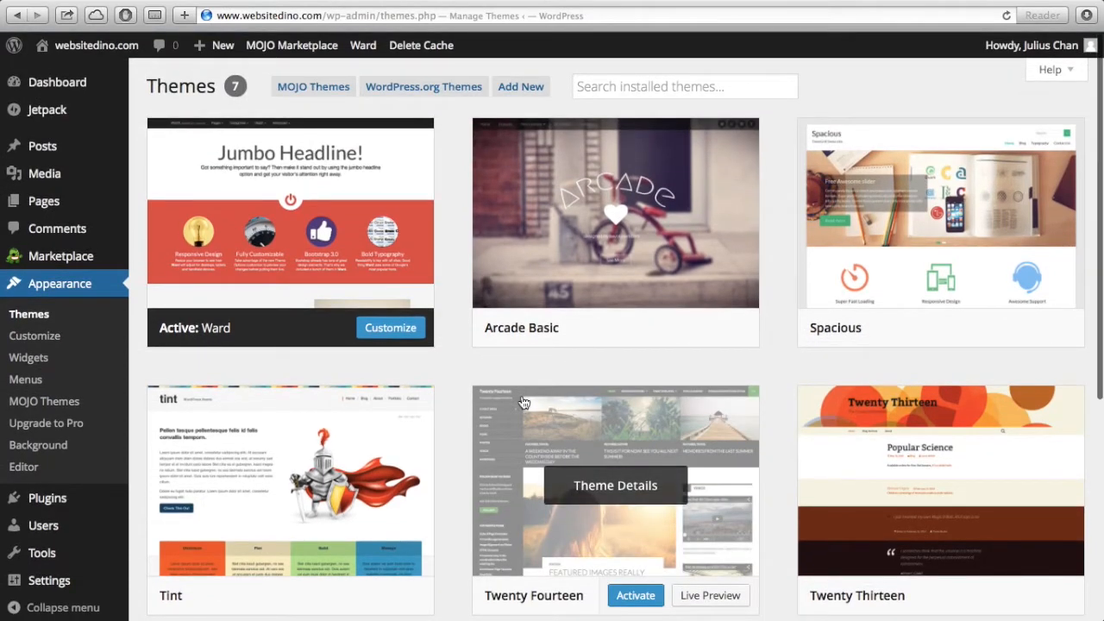
# Step: Open the page for adding a new theme and browse the featured themes
pyautogui.scroll(-5, 523, 403)
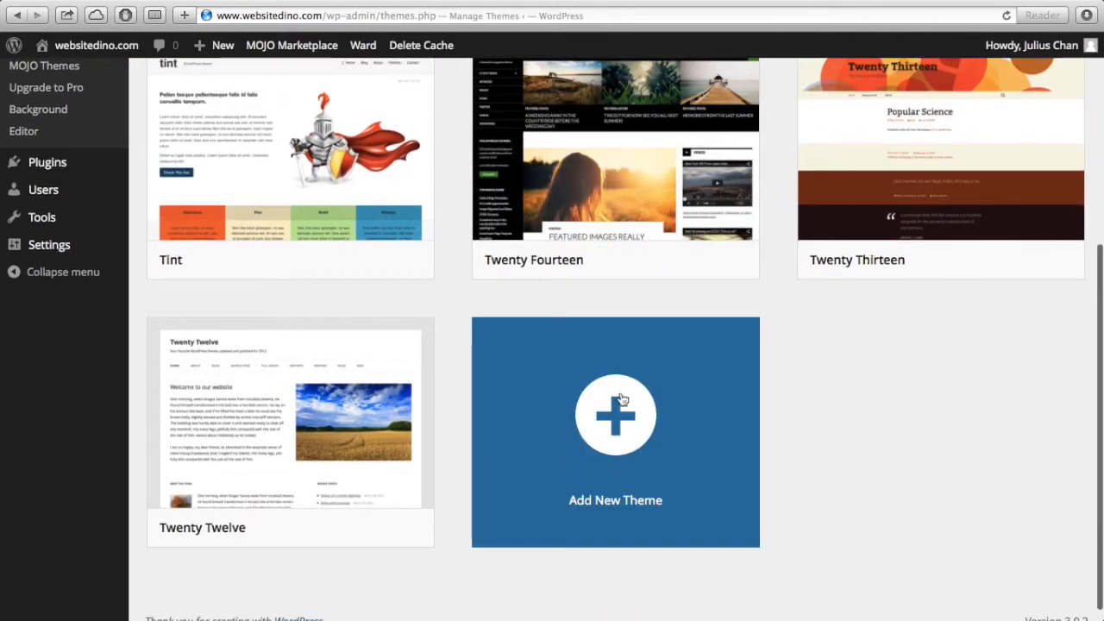
pyautogui.click(618, 423)
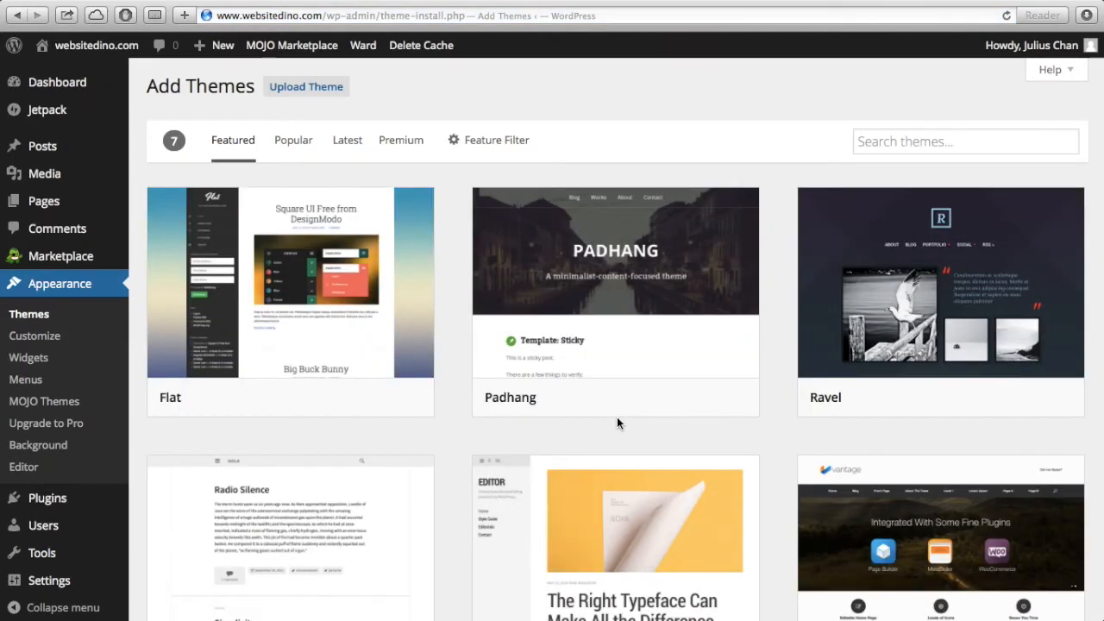
pyautogui.scroll(-5, 617, 422)
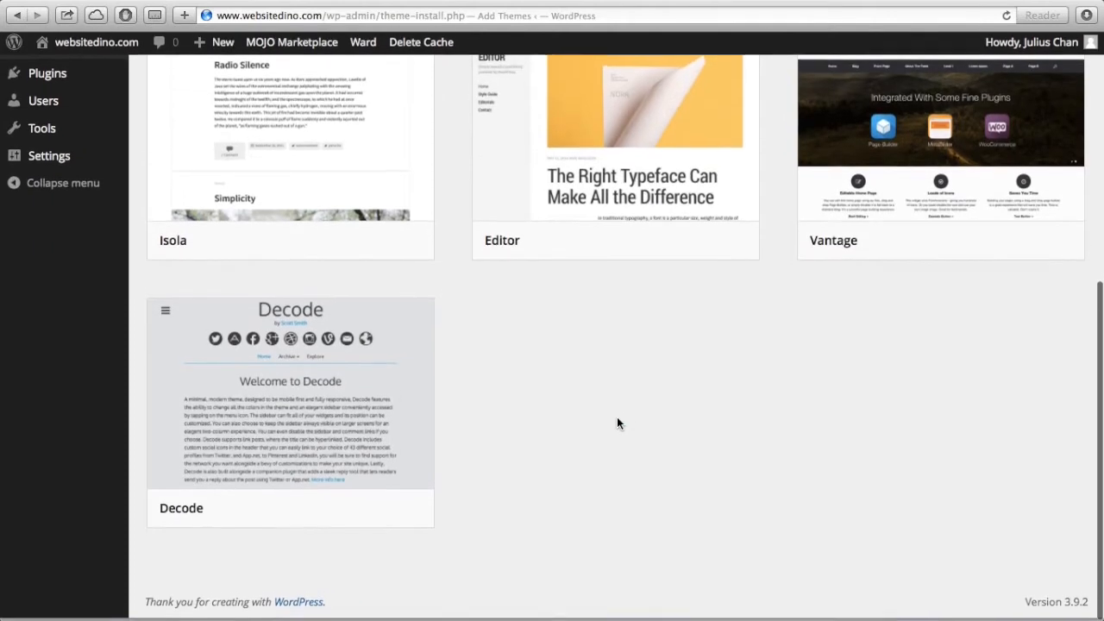
pyautogui.scroll(5, 617, 423)
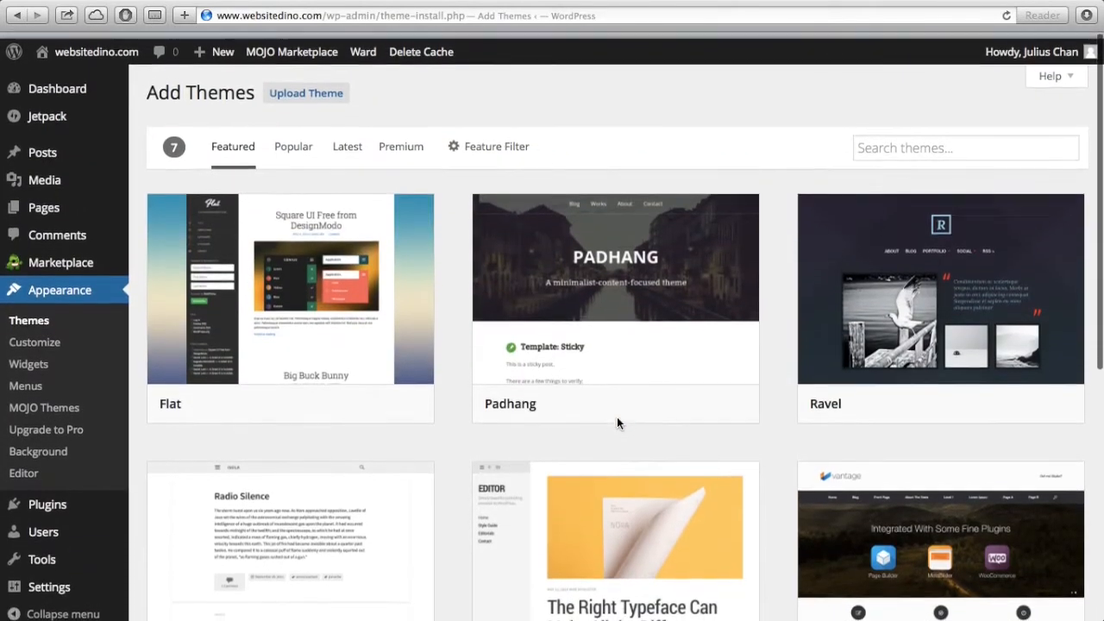
pyautogui.scroll(-3, 617, 420)
pyautogui.scroll(2, 617, 417)
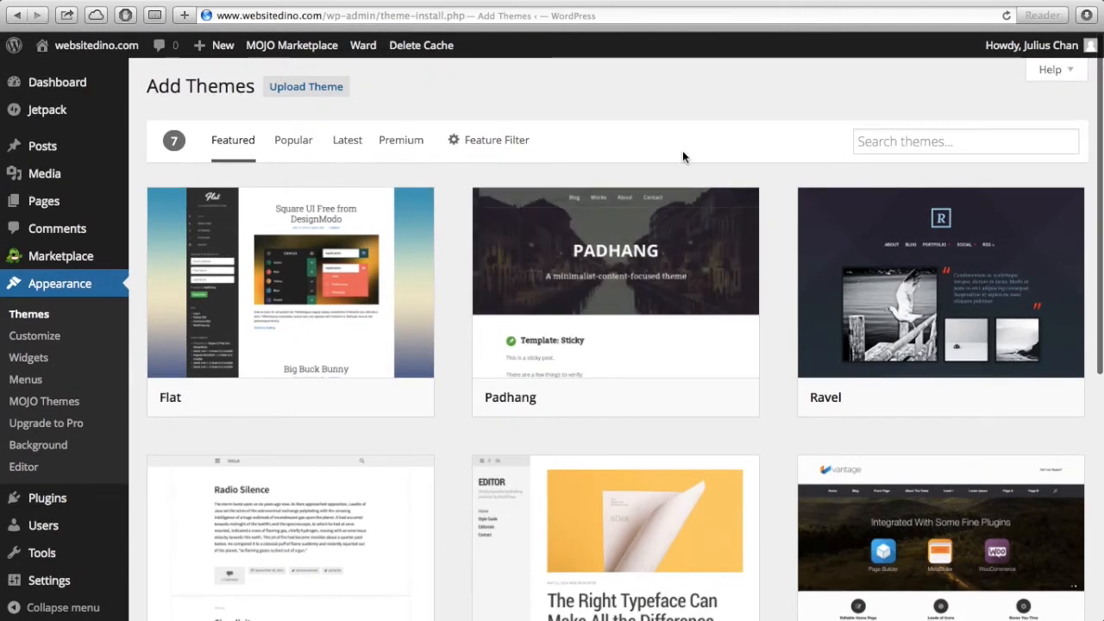
pyautogui.scroll(-3, 683, 156)
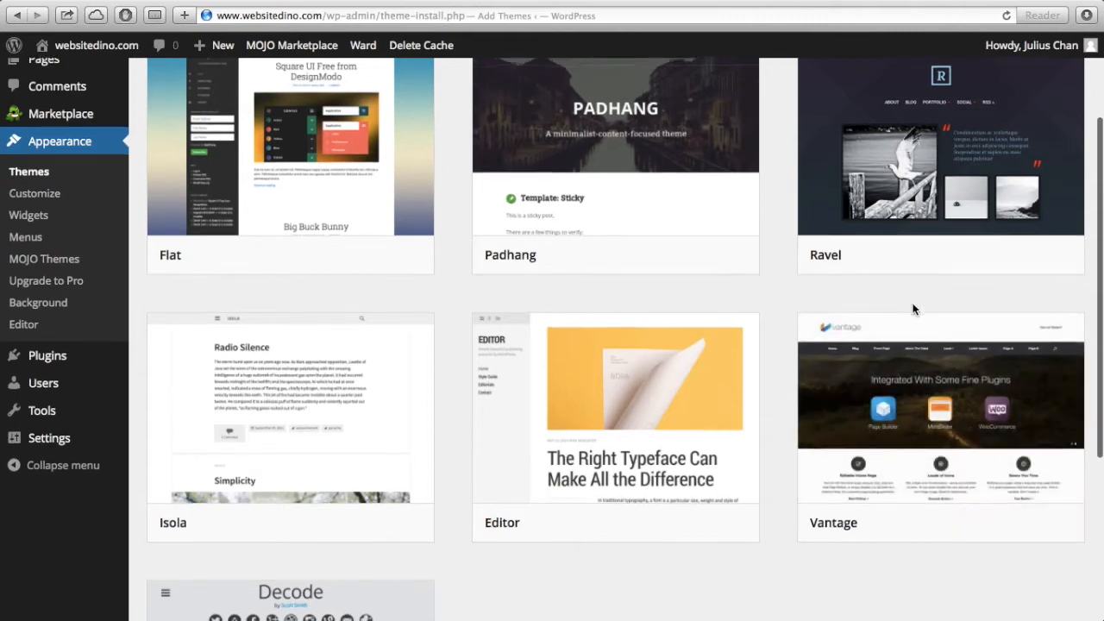
pyautogui.scroll(-2, 914, 309)
pyautogui.scroll(3, 914, 308)
# Step: Search the theme directory for "vantage" and install the Vantage theme
pyautogui.click(919, 140)
pyautogui.write('vantage')
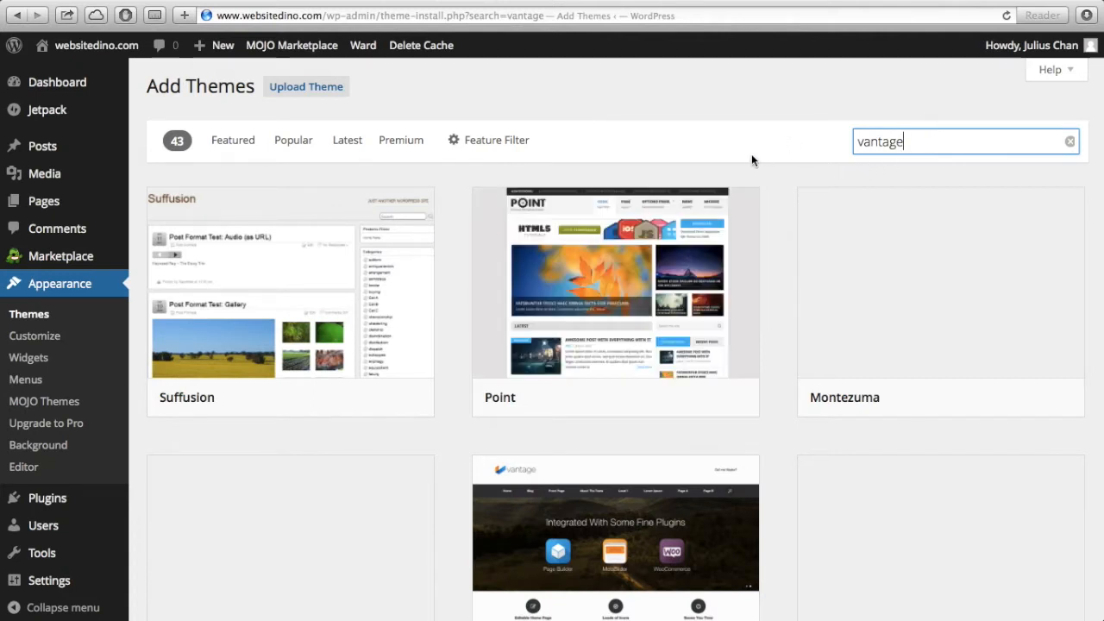
pyautogui.scroll(-3, 749, 155)
pyautogui.scroll(-2, 749, 163)
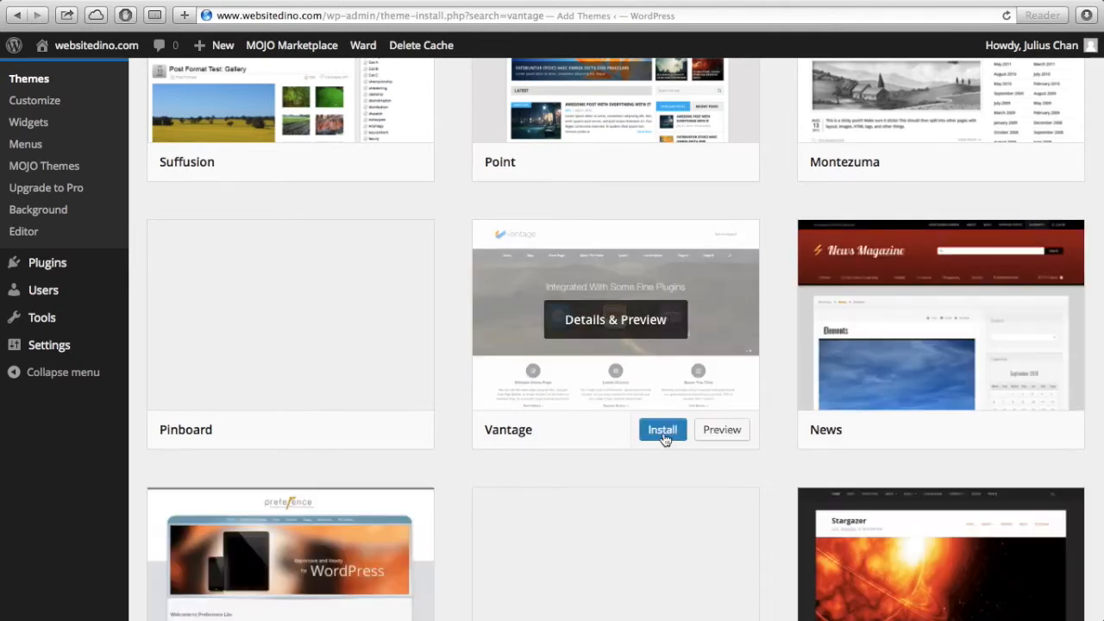
pyautogui.click(664, 435)
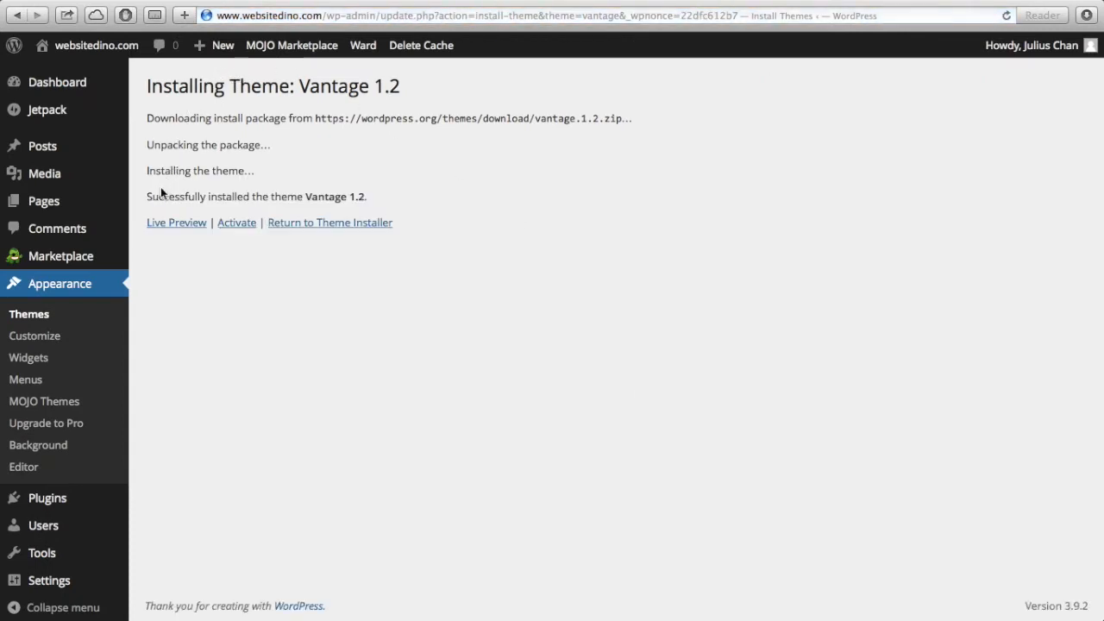
# Step: Activate the newly installed Vantage theme and review it among the installed themes
pyautogui.click(244, 226)
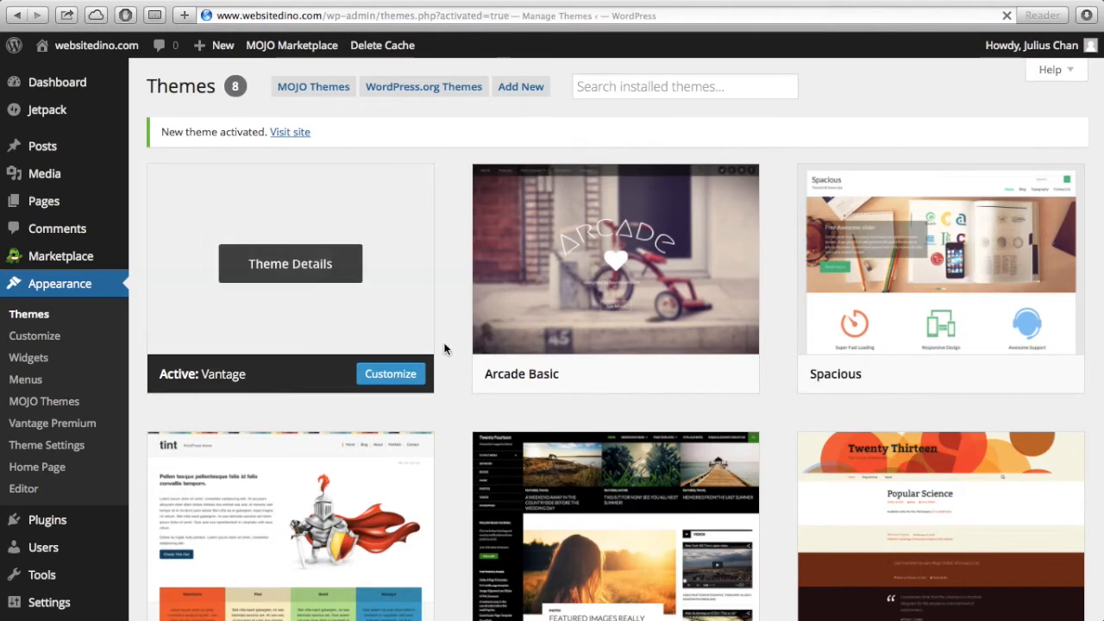
pyautogui.scroll(-4, 450, 358)
pyautogui.scroll(4, 450, 358)
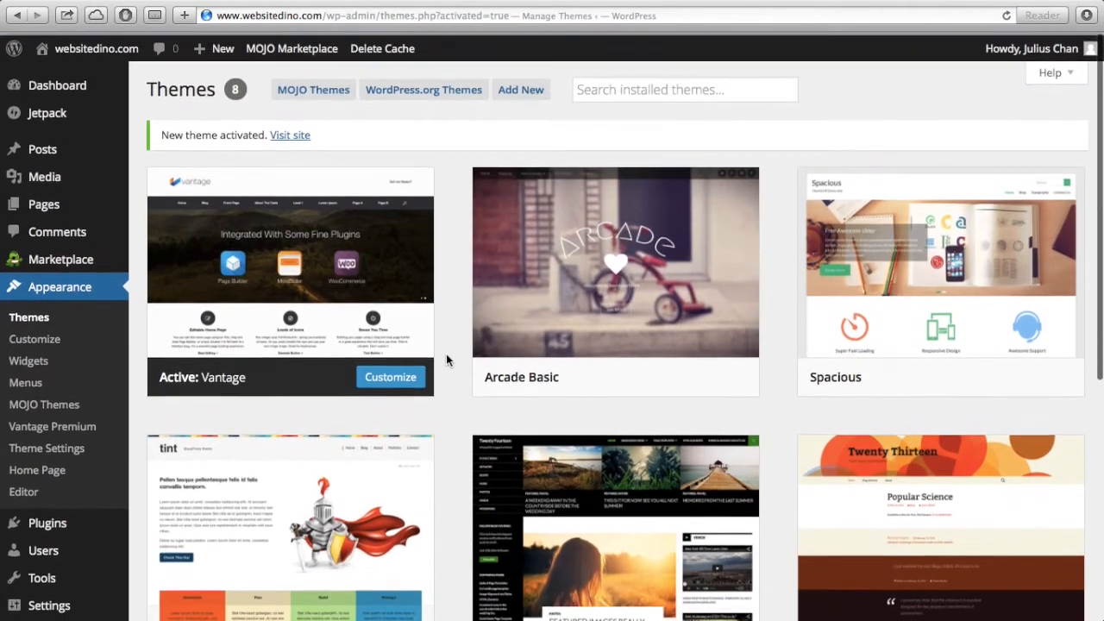
pyautogui.moveTo(350, 229)
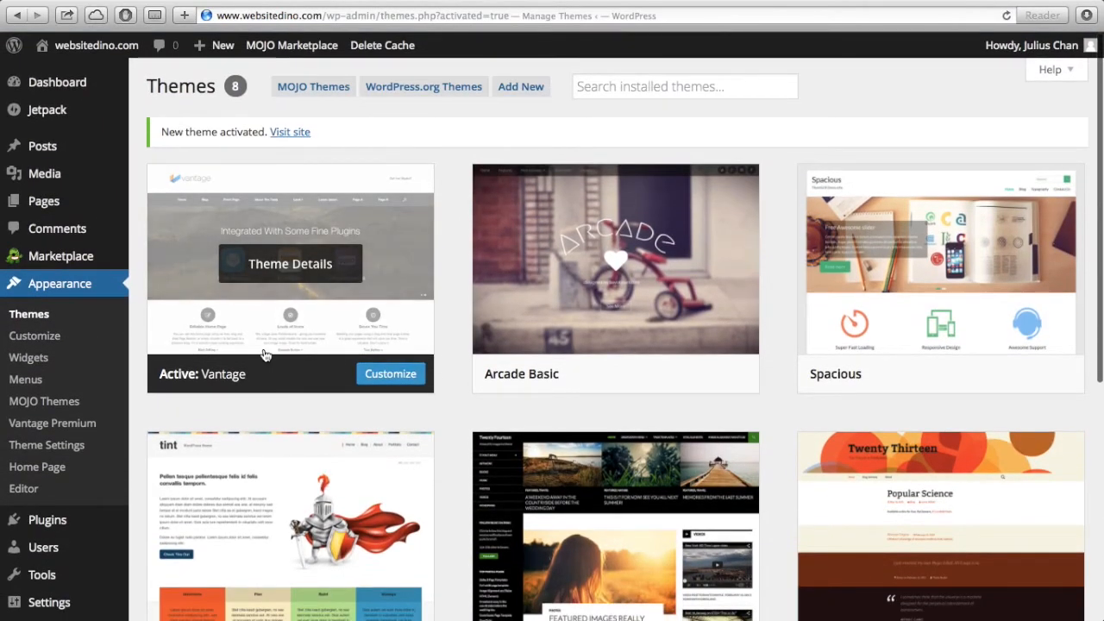
pyautogui.moveTo(672, 318)
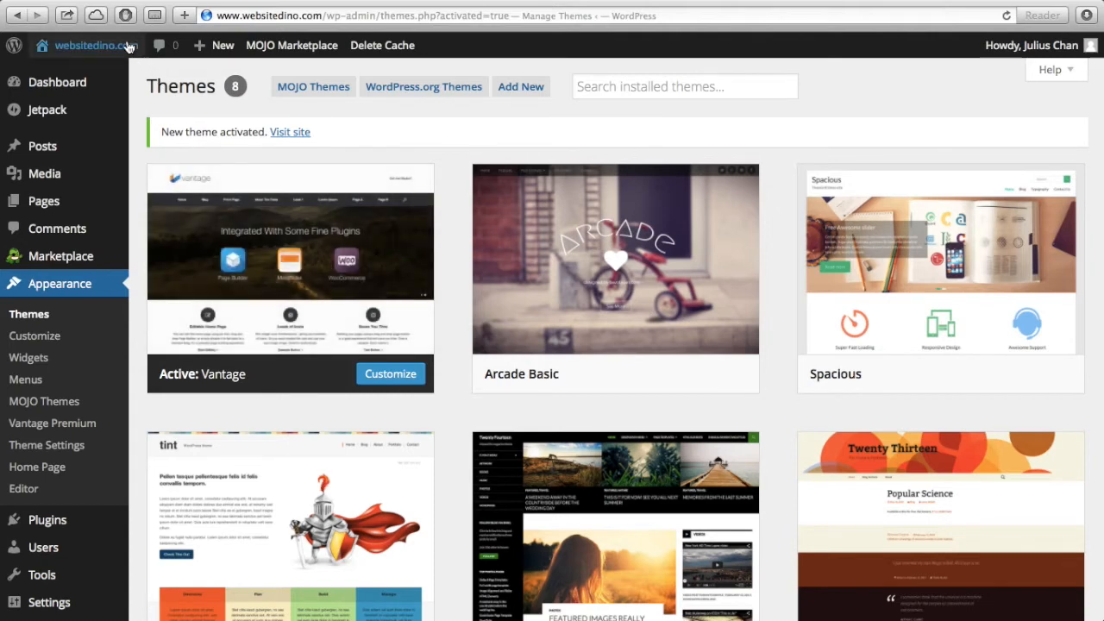
# Step: Visit the live site and look through the whole home page with the Vantage theme applied
pyautogui.moveTo(129, 46)
pyautogui.click(76, 74)
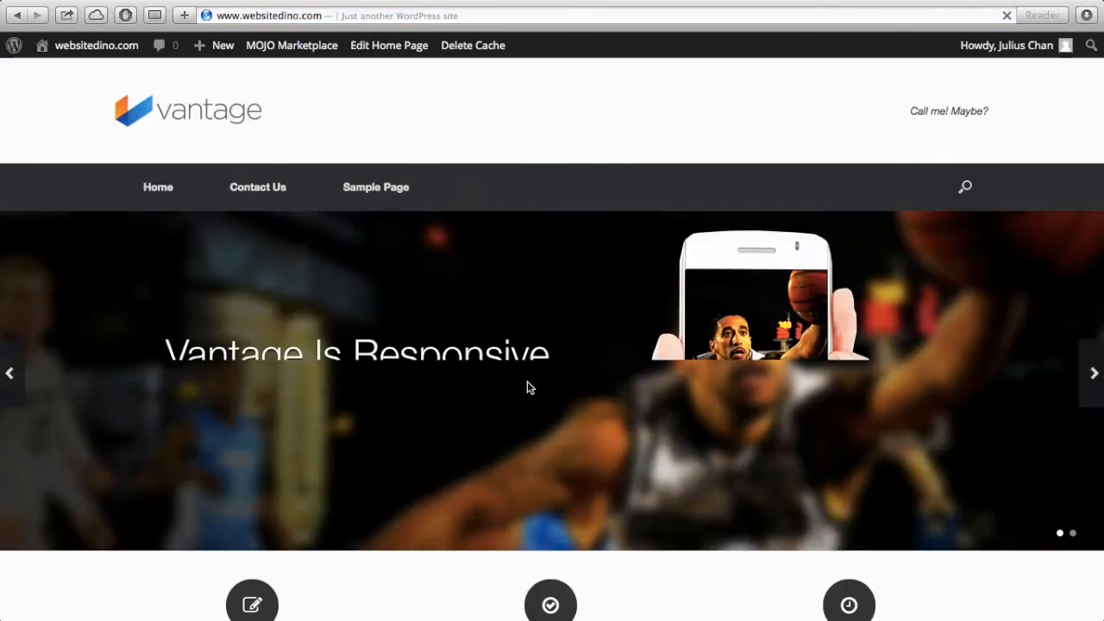
pyautogui.scroll(-3, 527, 387)
pyautogui.scroll(-5, 527, 387)
pyautogui.scroll(10, 527, 387)
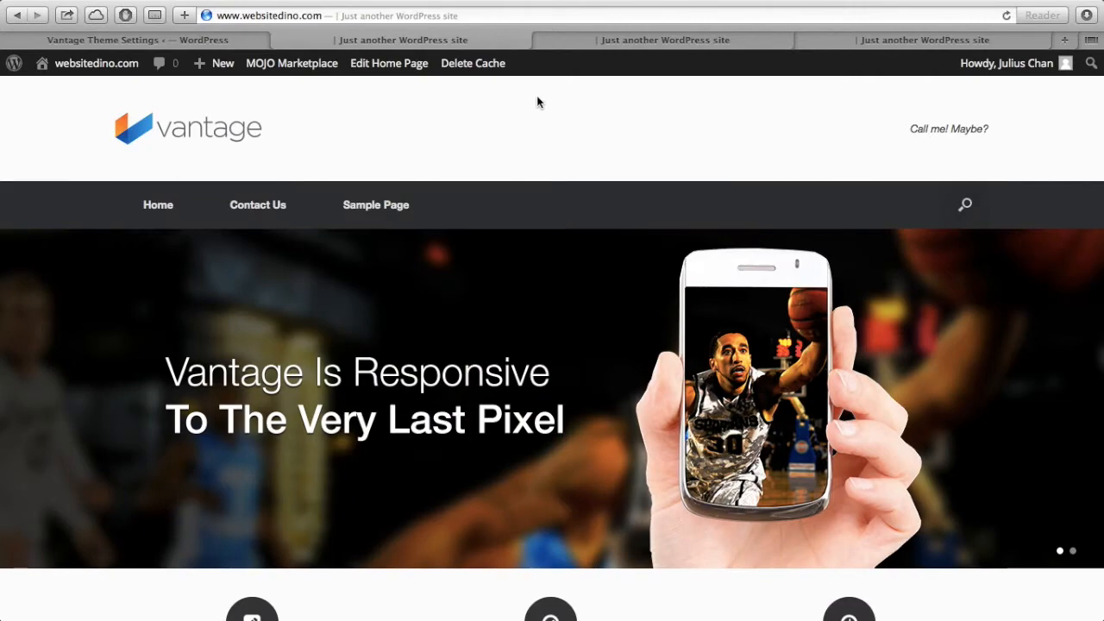
# Step: Take the browser out of full screen and narrow its window to phone width to examine the home page's responsive layout
pyautogui.moveTo(777, 5)
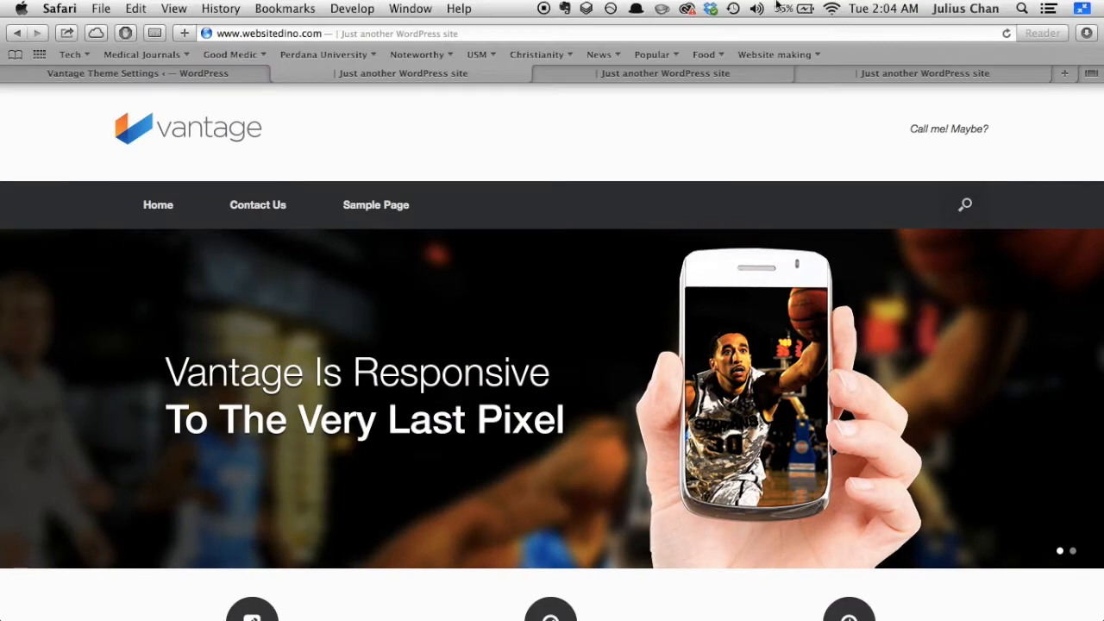
pyautogui.click(1083, 9)
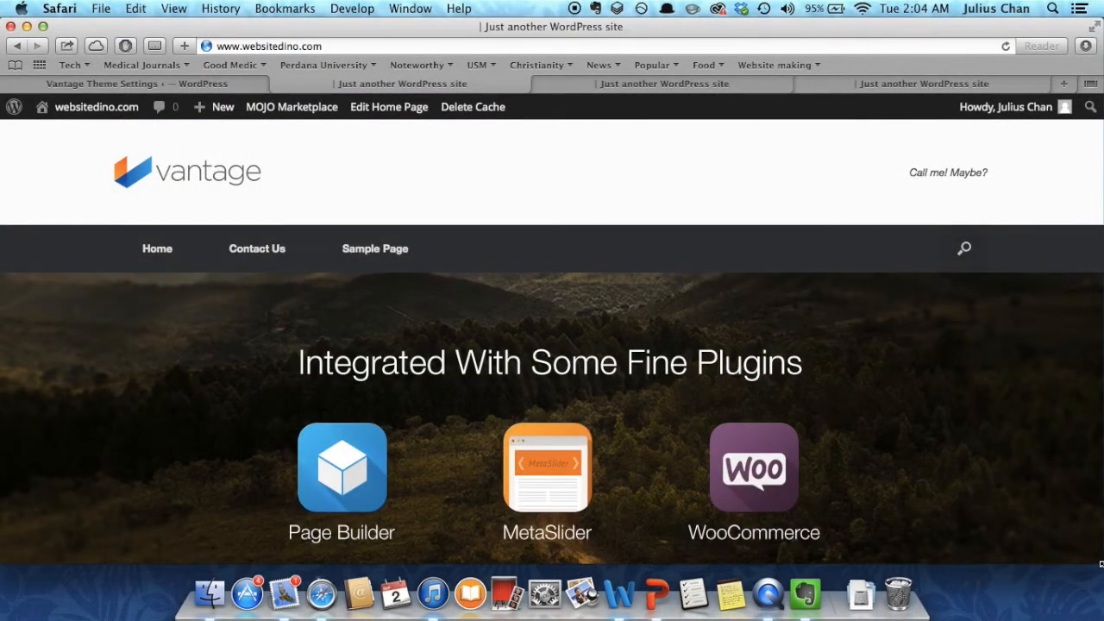
pyautogui.moveTo(1100, 565); pyautogui.dragTo(372, 523)
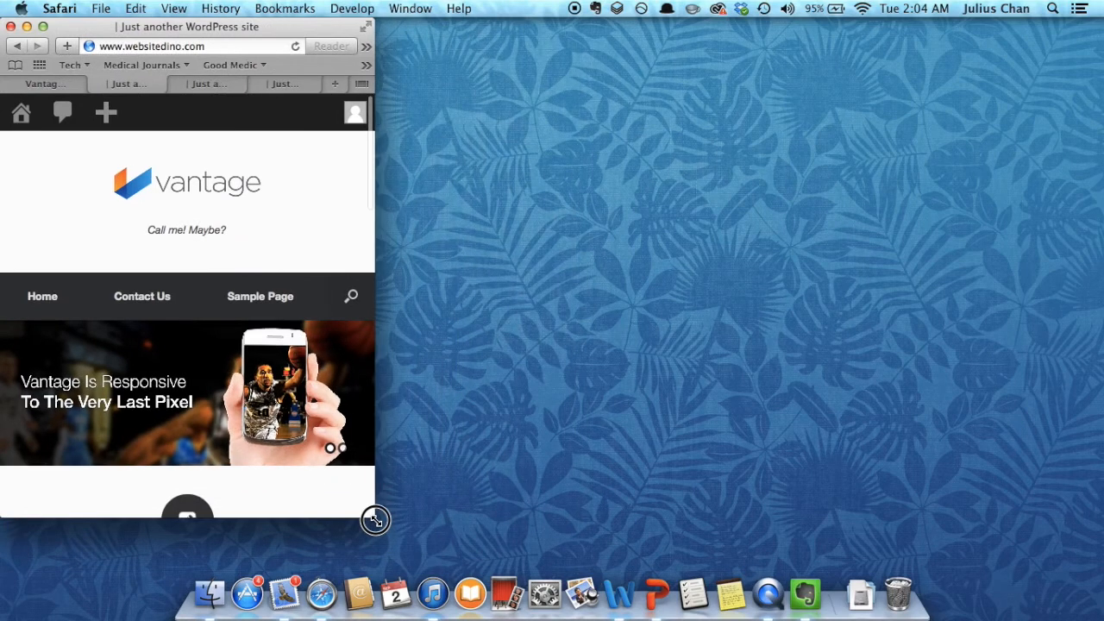
pyautogui.scroll(-2, 327, 459)
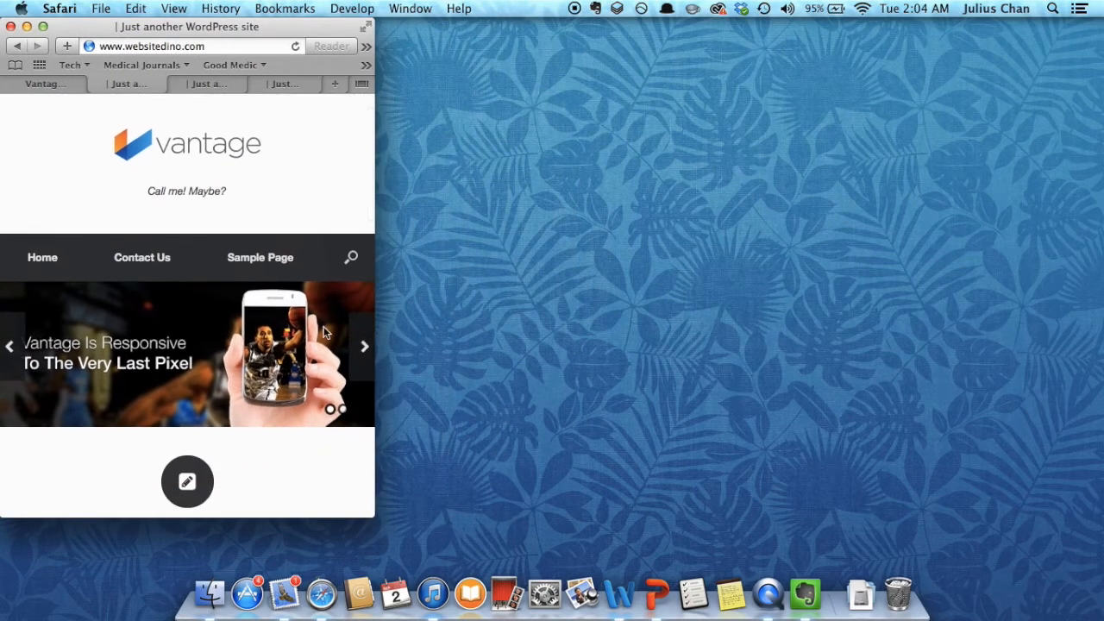
pyautogui.scroll(-3, 259, 412)
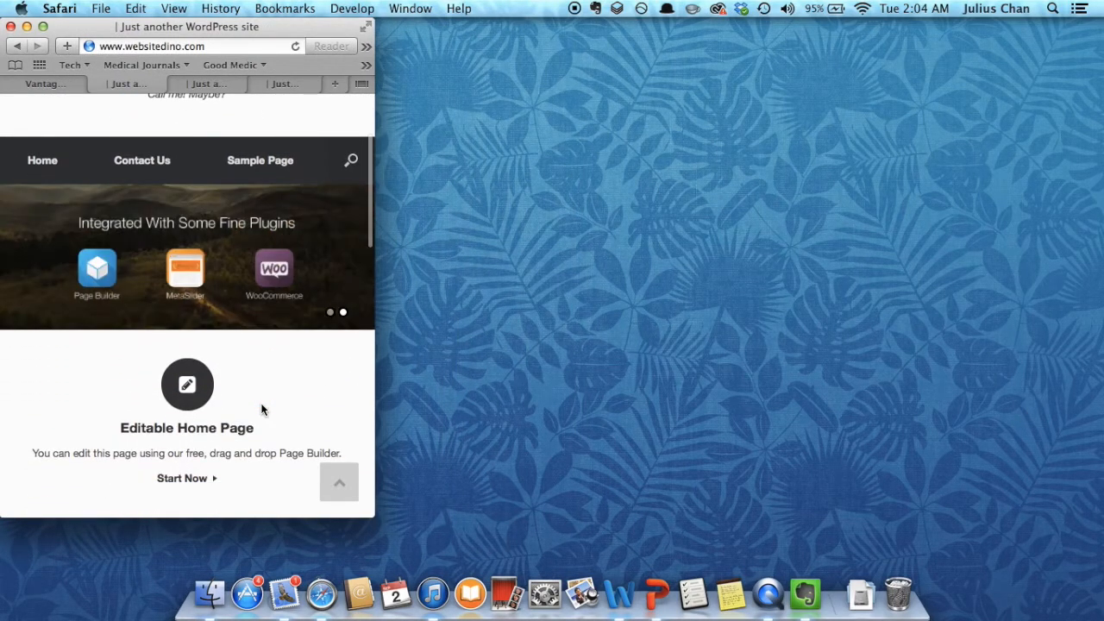
pyautogui.scroll(-5, 263, 411)
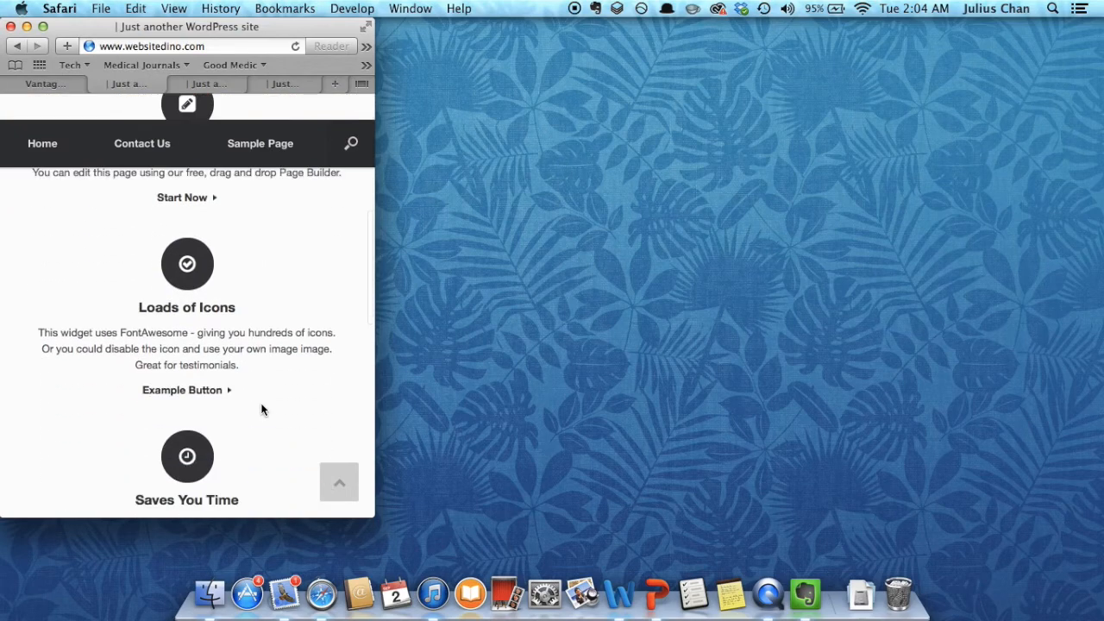
pyautogui.scroll(-2, 262, 410)
pyautogui.scroll(10, 262, 410)
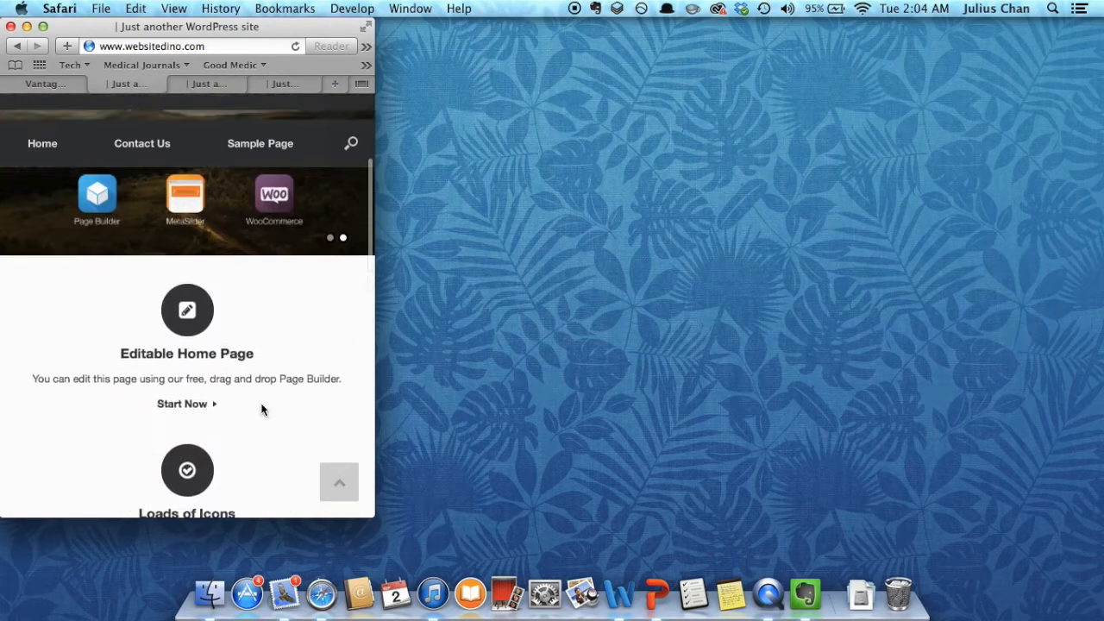
pyautogui.scroll(2, 263, 410)
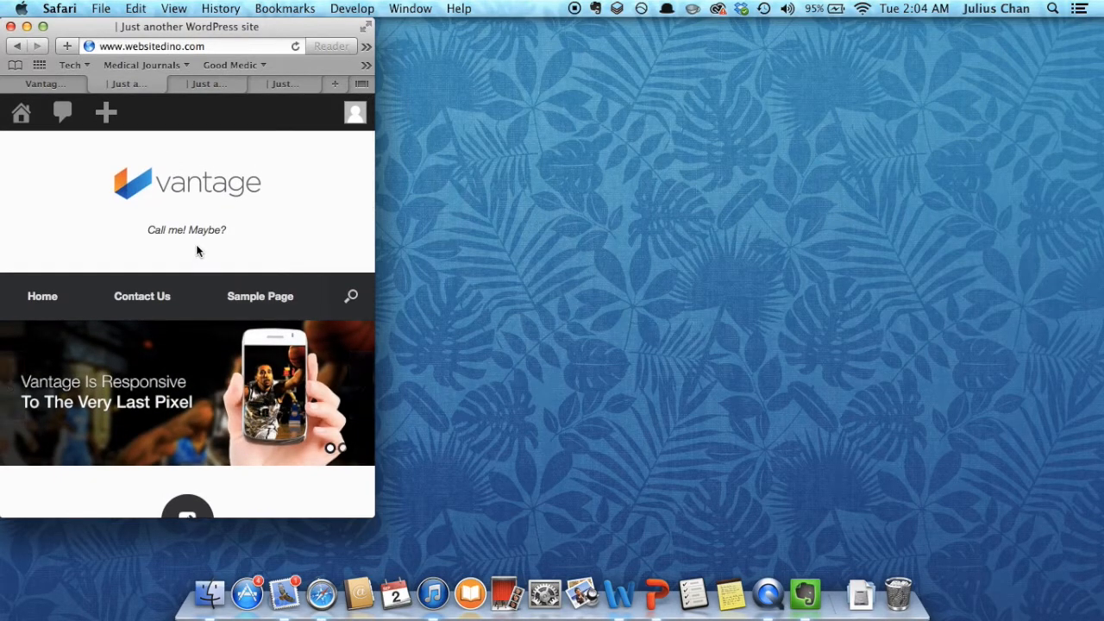
# Step: Return the browser to full screen and page through the home page slider, then look over the full-width page
pyautogui.click(366, 27)
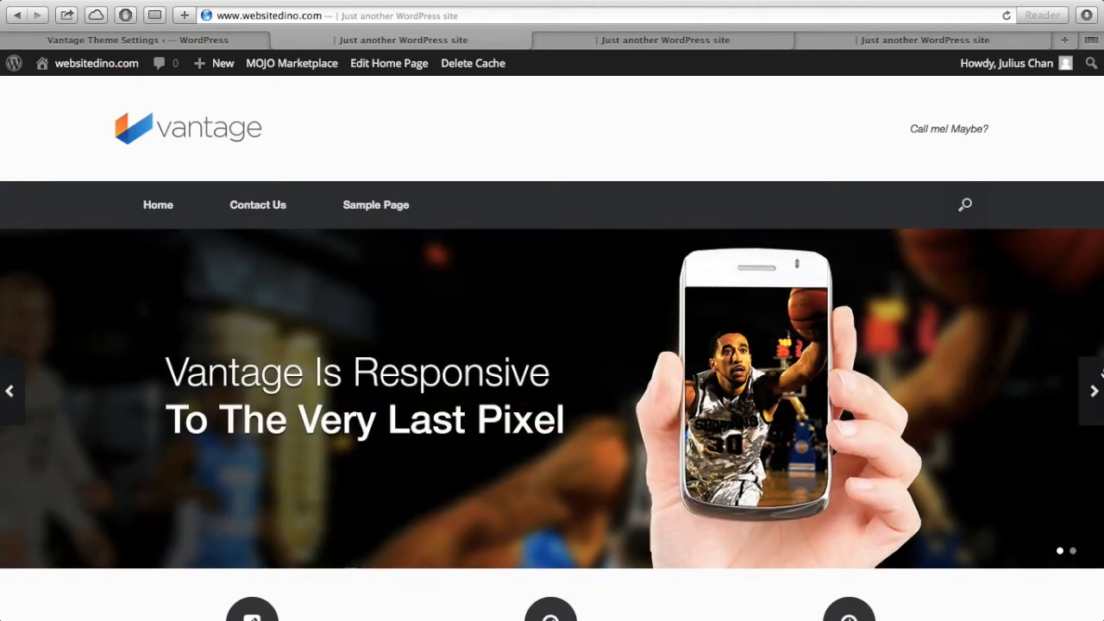
pyautogui.click(1094, 389)
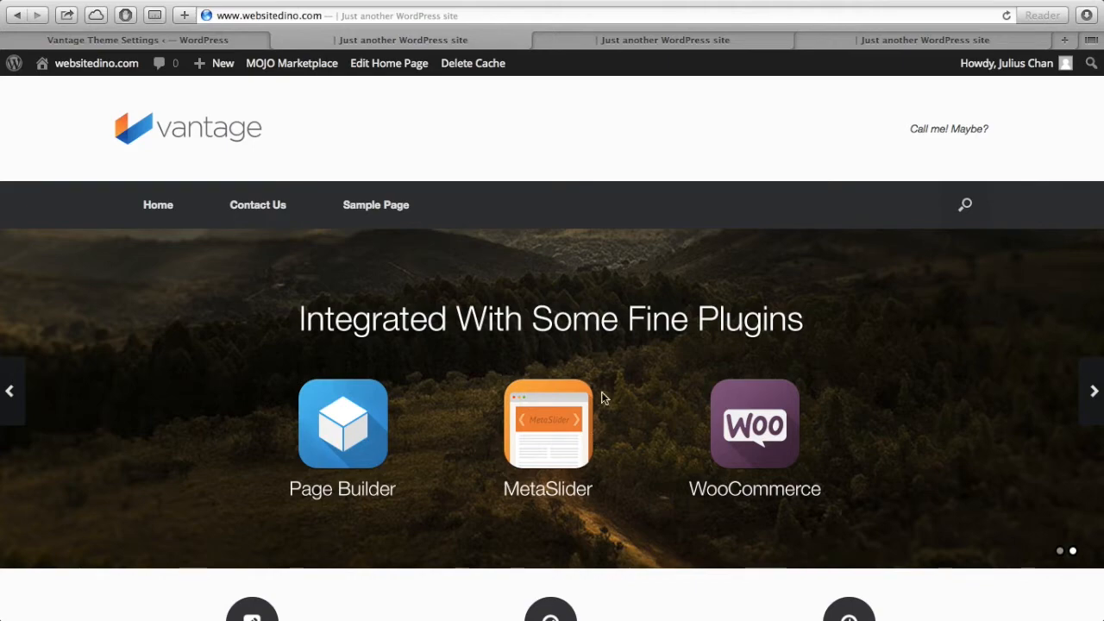
pyautogui.click(1091, 392)
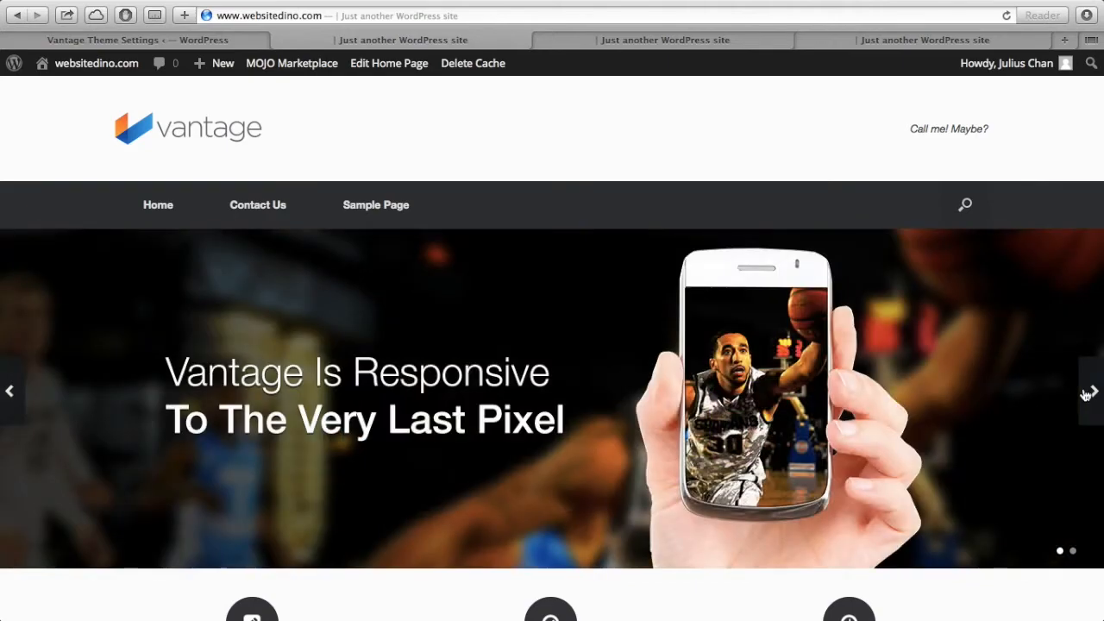
pyautogui.click(1090, 393)
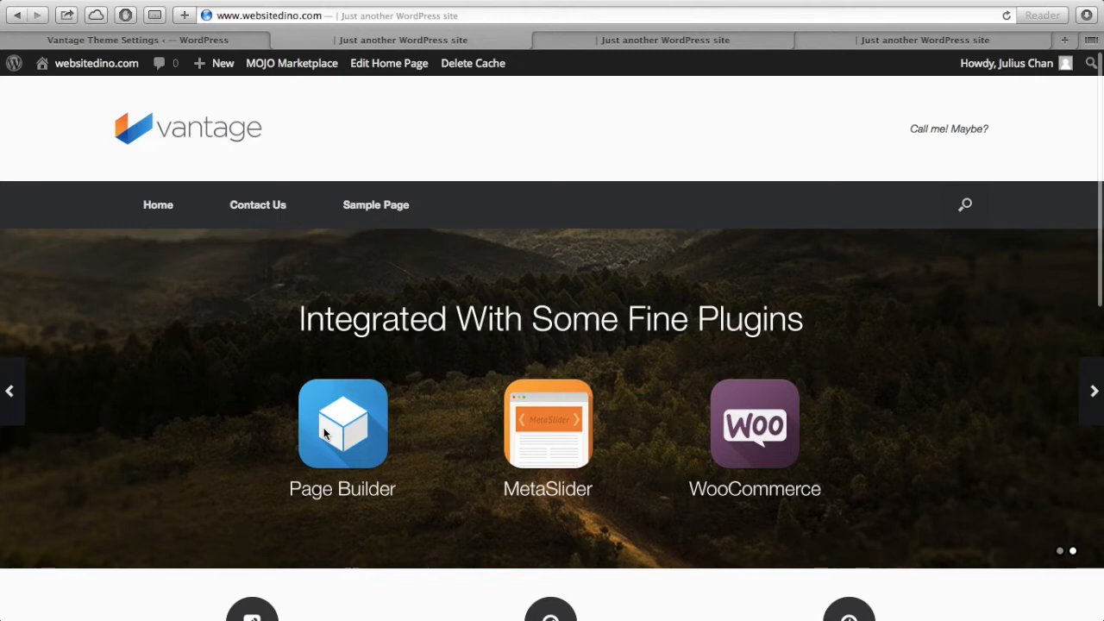
pyautogui.scroll(-1, 325, 433)
pyautogui.scroll(1, 325, 433)
pyautogui.scroll(-5, 323, 433)
pyautogui.scroll(5, 324, 434)
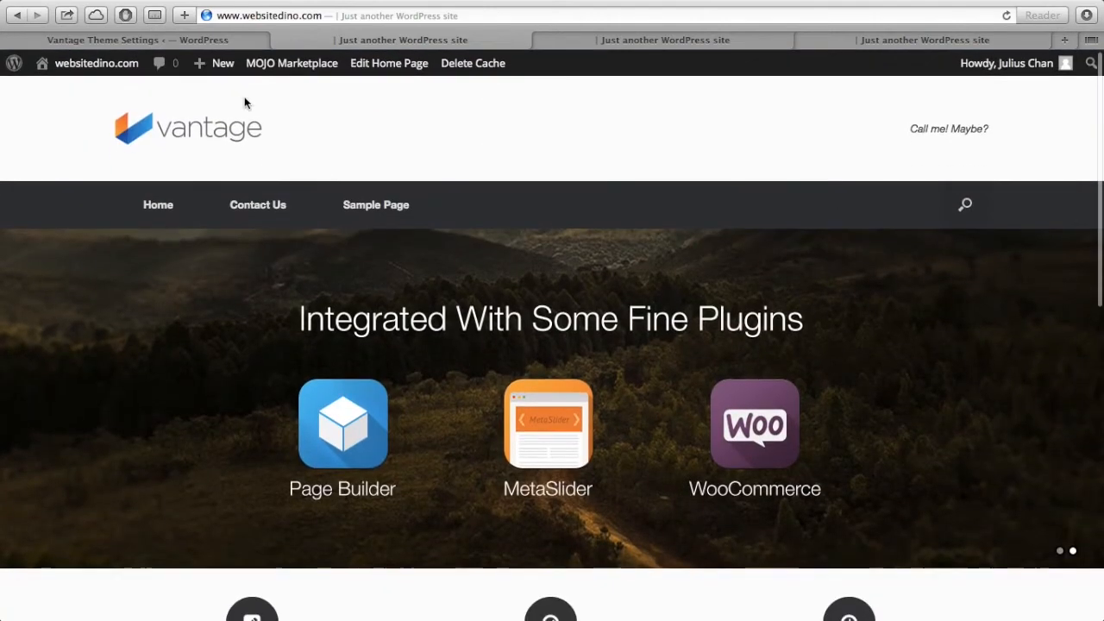
# Step: Go back to the WordPress dashboard and open the Vantage theme settings from there
pyautogui.click(195, 43)
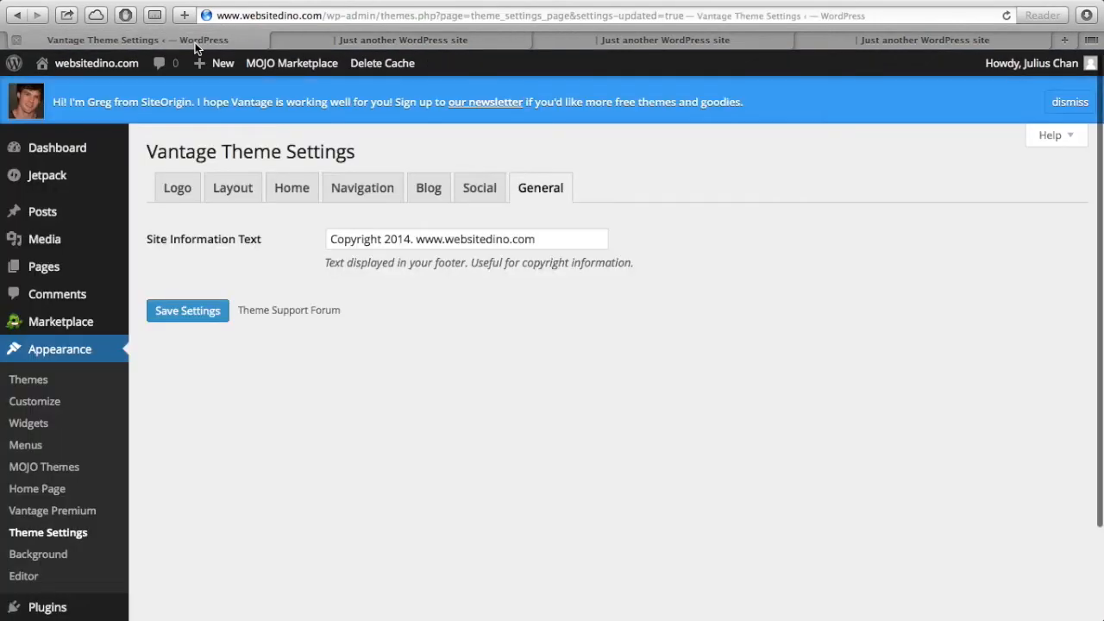
pyautogui.click(304, 41)
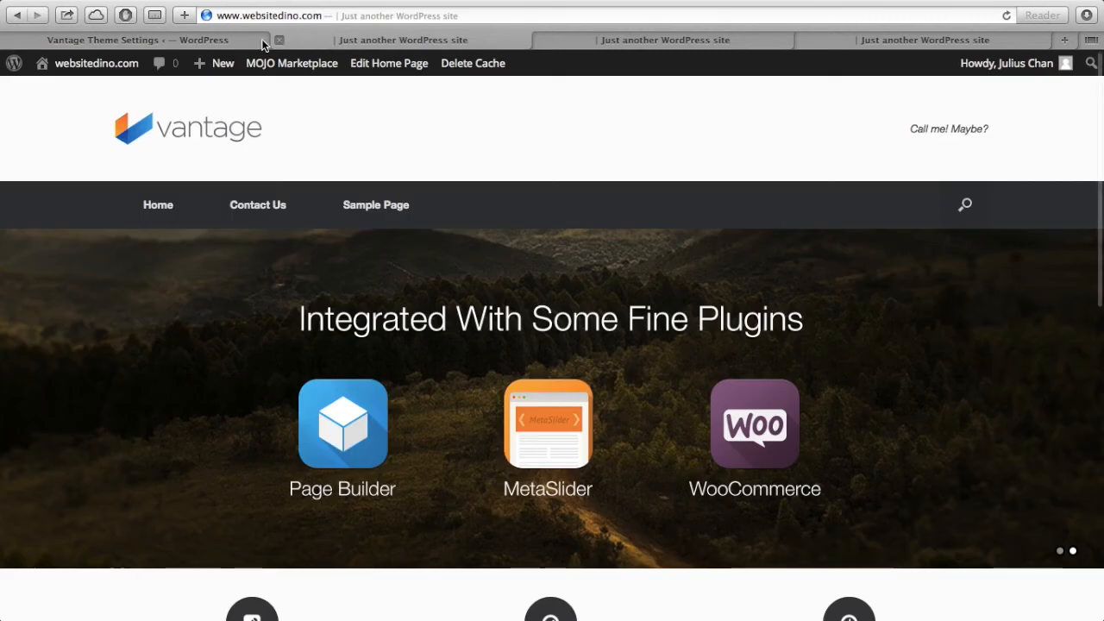
pyautogui.click(136, 41)
pyautogui.click(81, 156)
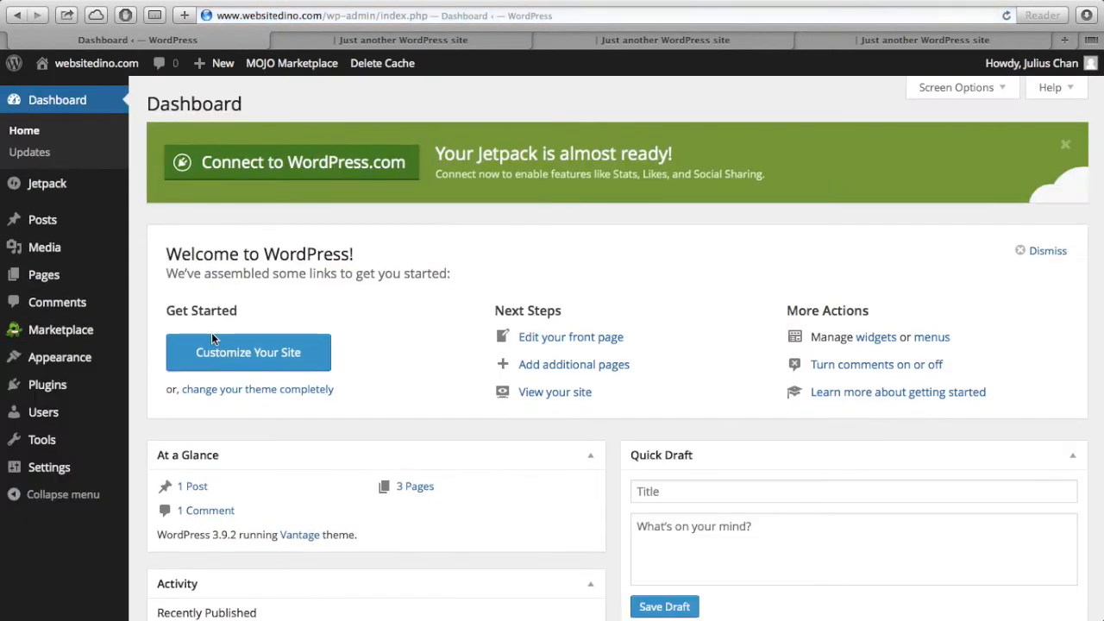
pyautogui.moveTo(96, 363)
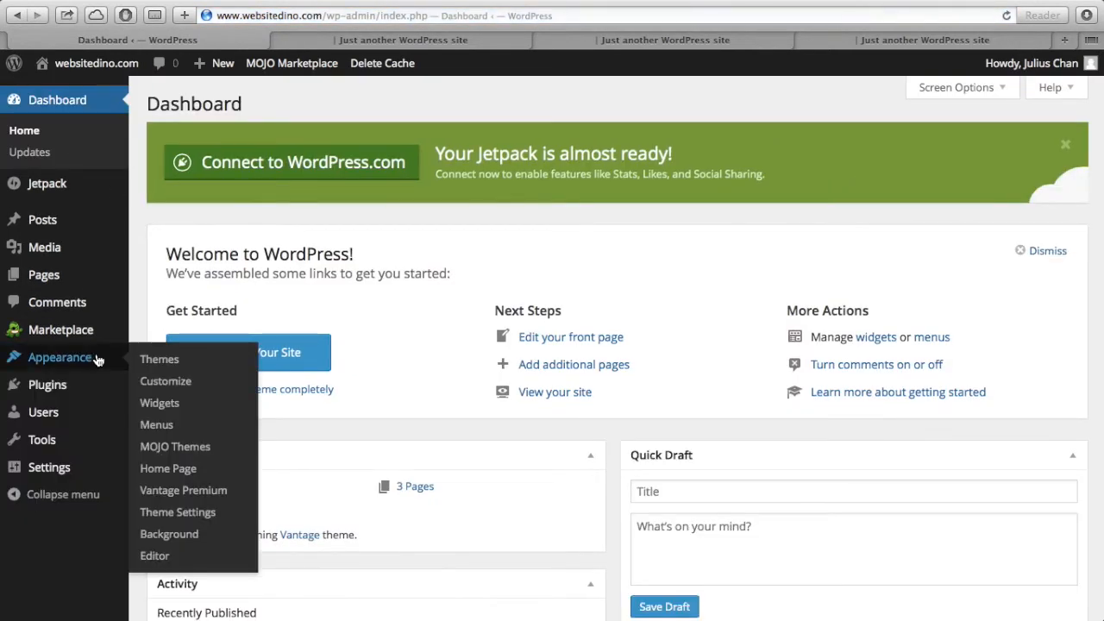
pyautogui.click(185, 515)
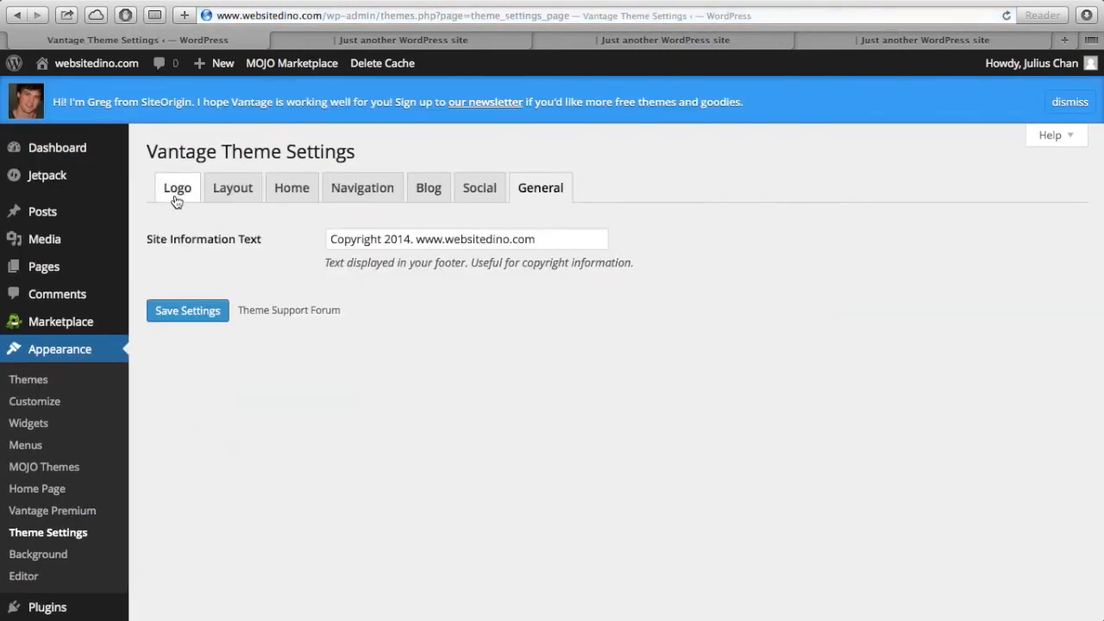
# Step: Review the theme's logo and header text settings and compare them with the header on the live home page
pyautogui.click(177, 197)
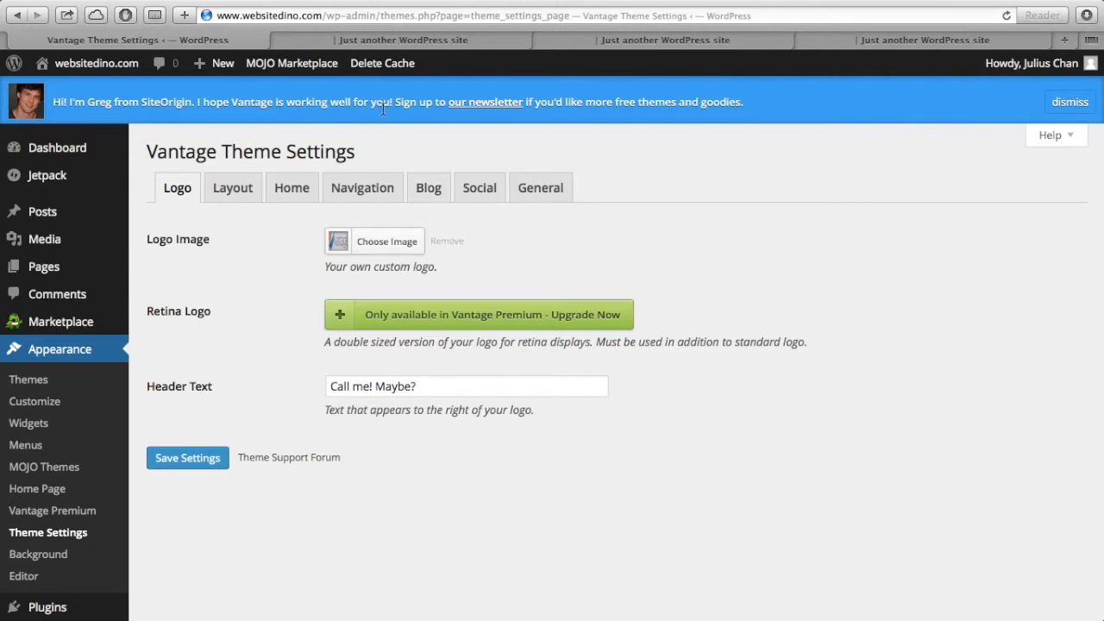
pyautogui.click(385, 40)
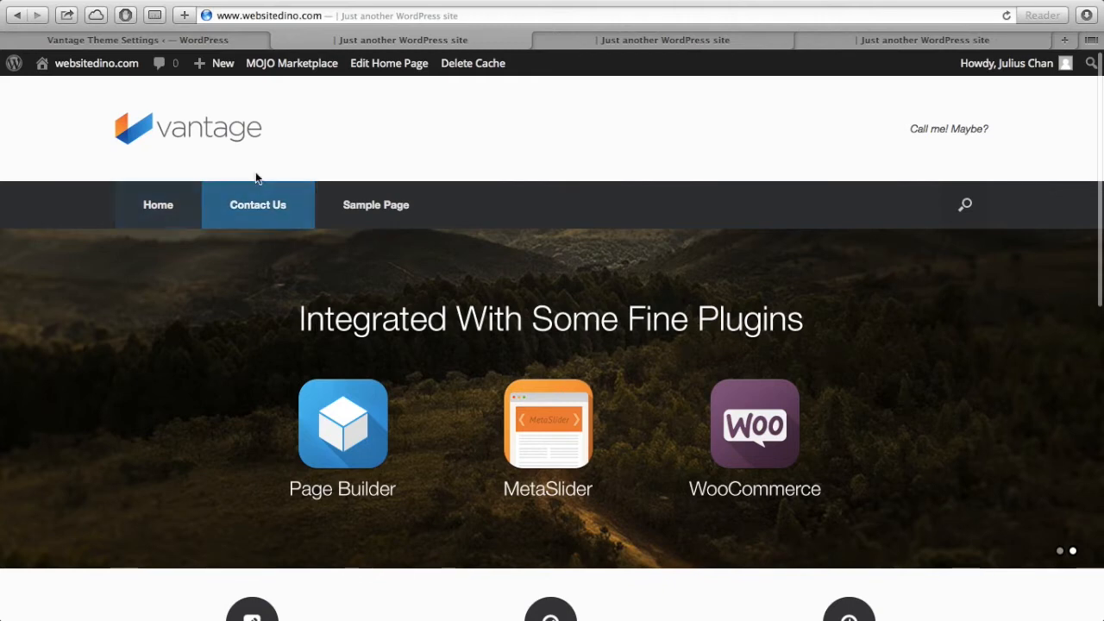
pyautogui.click(237, 42)
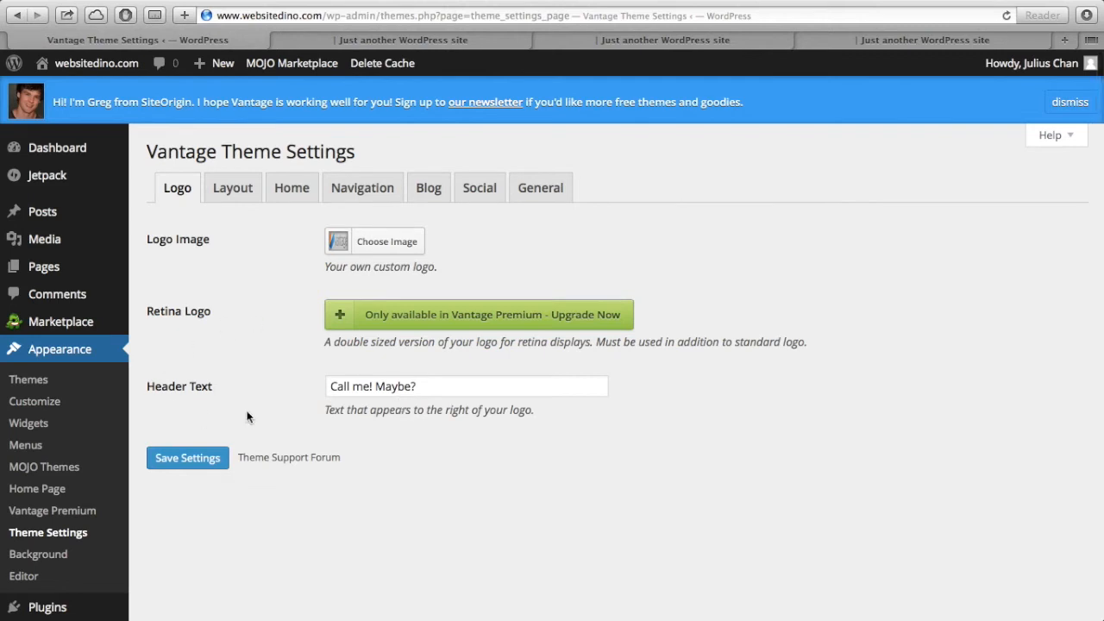
pyautogui.click(390, 41)
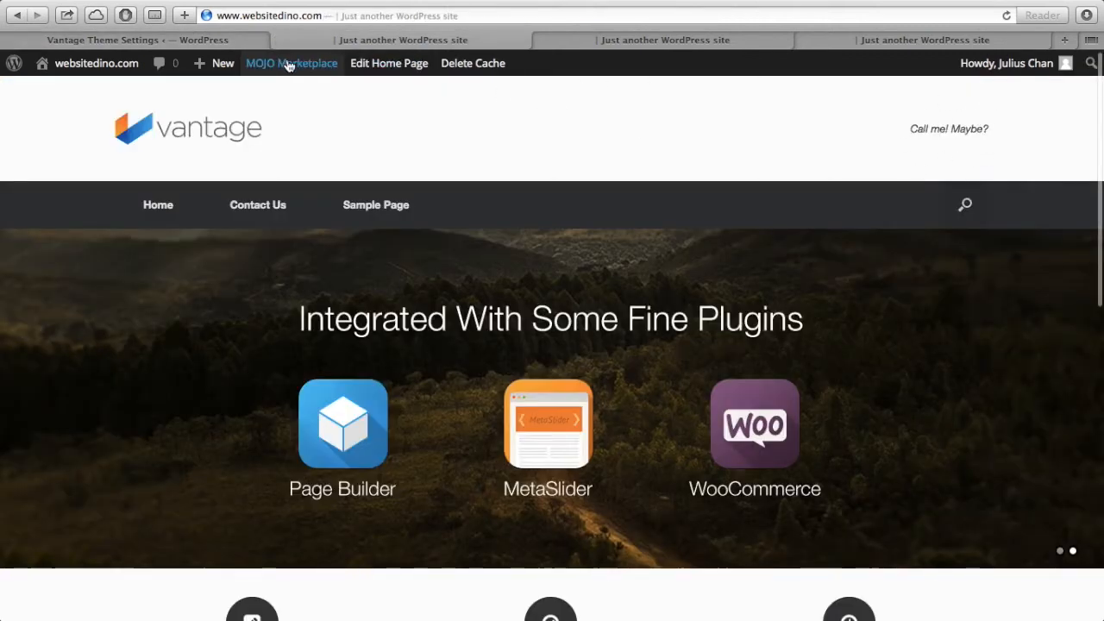
pyautogui.click(263, 44)
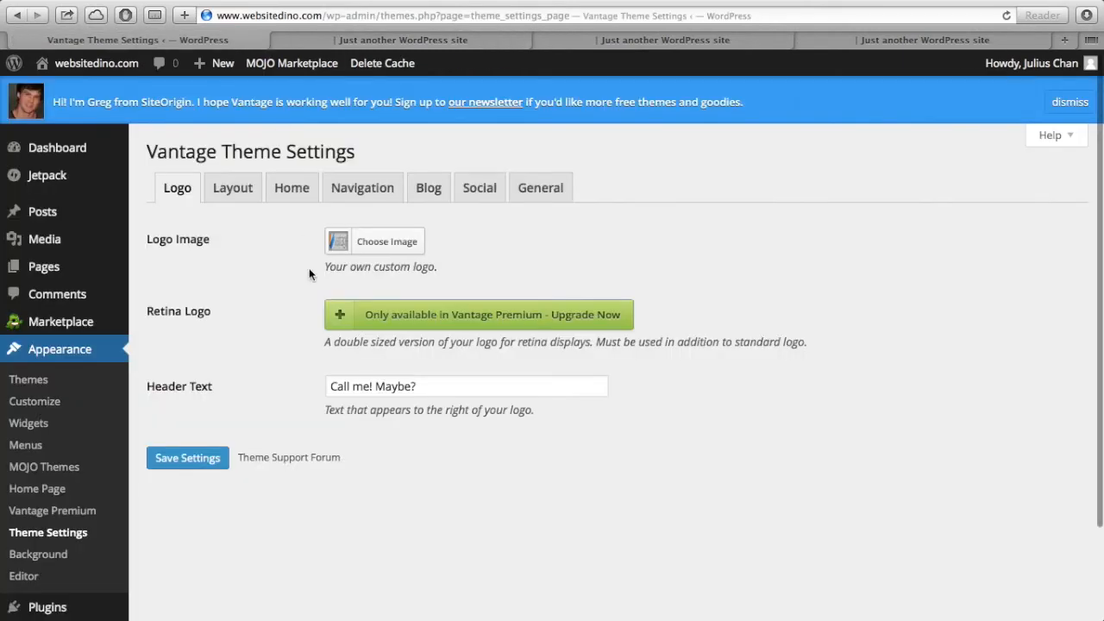
# Step: Inspect the Layout Bound options in the layout settings and compare the full-width and boxed versions of the home page
pyautogui.click(244, 194)
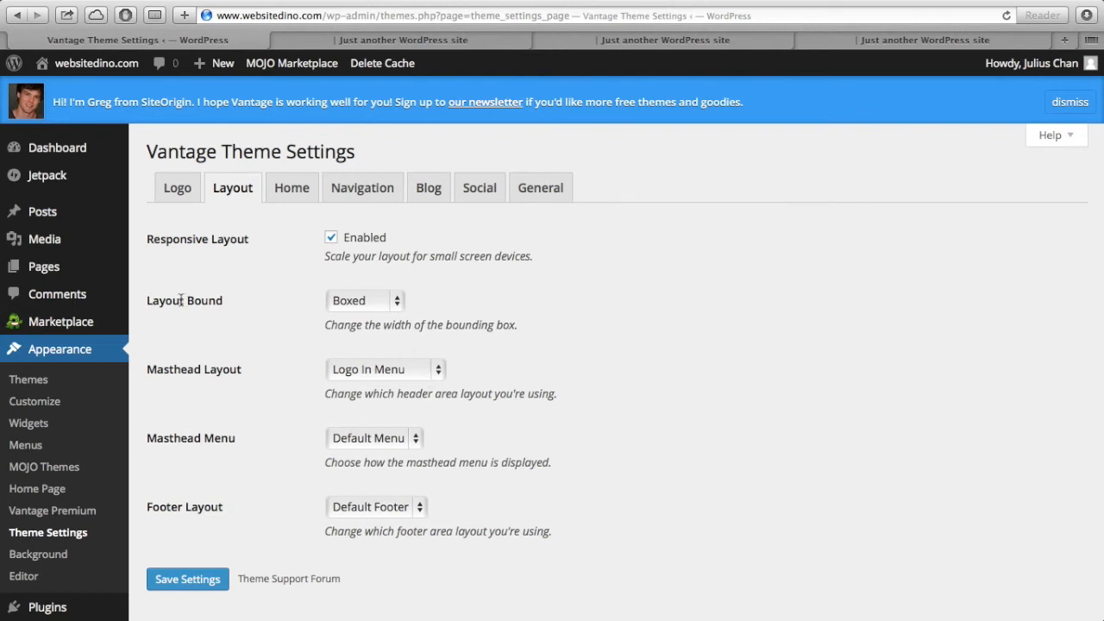
pyautogui.click(395, 304)
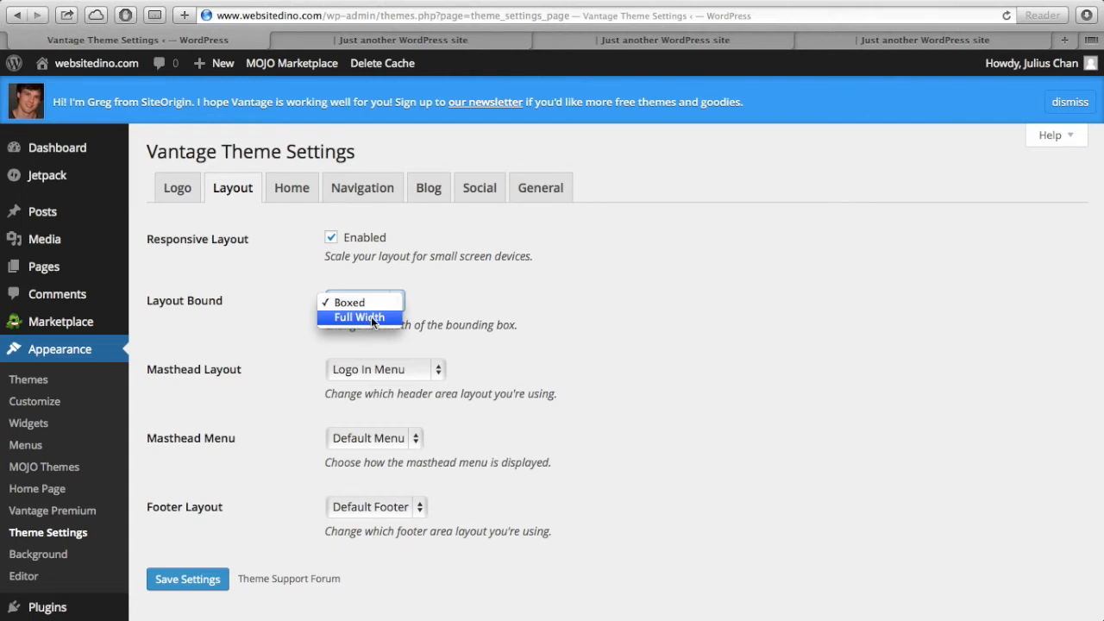
pyautogui.click(444, 325)
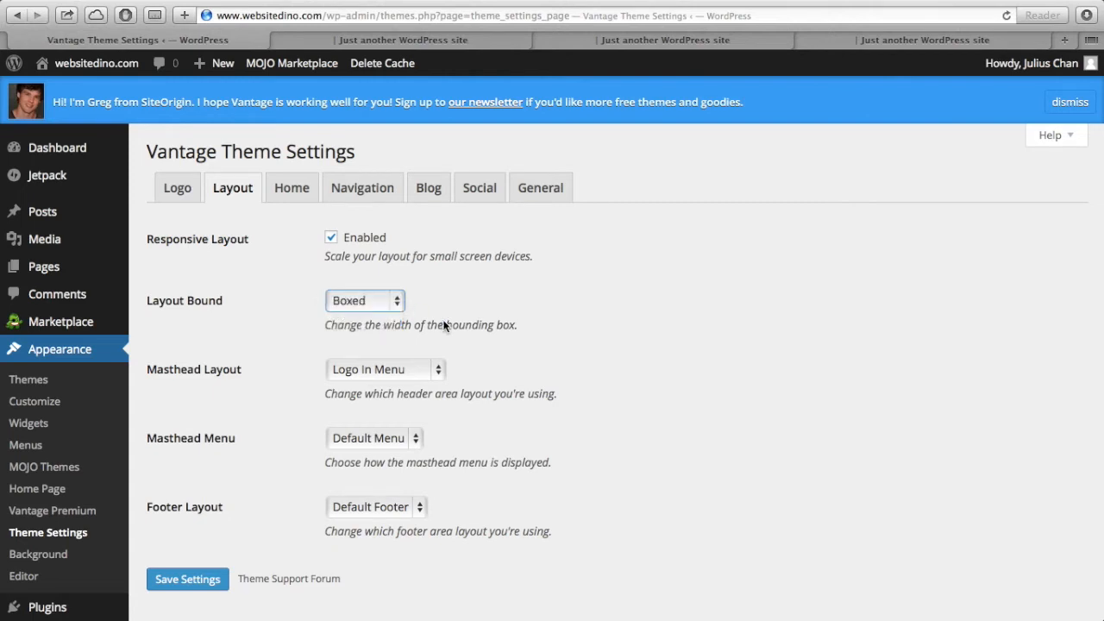
pyautogui.click(626, 45)
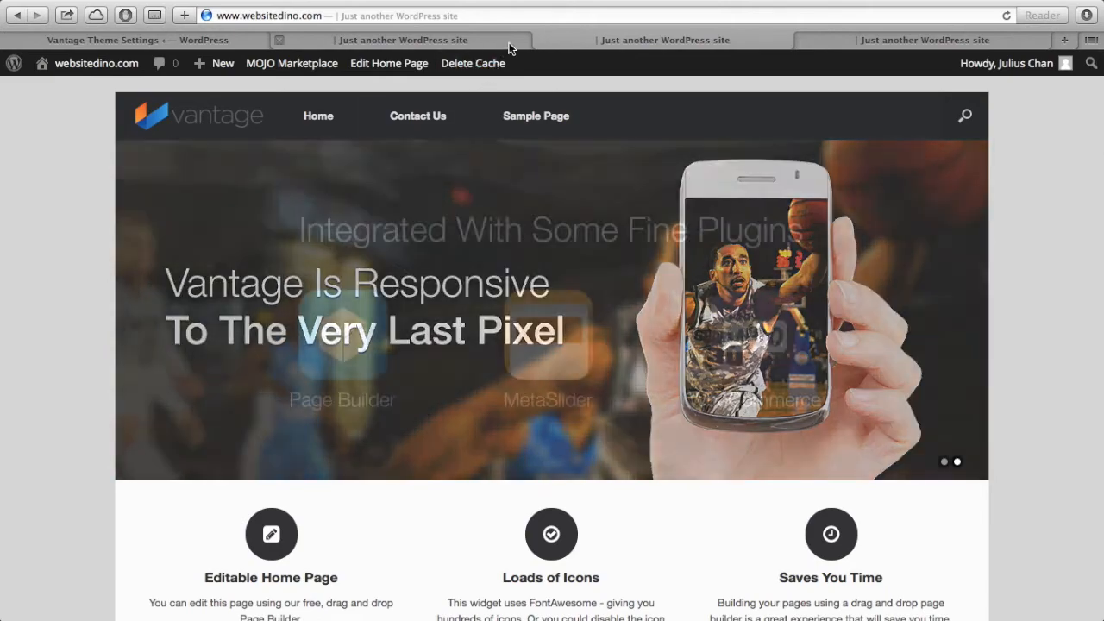
pyautogui.click(509, 41)
pyautogui.scroll(-2, 496, 238)
pyautogui.scroll(3, 496, 237)
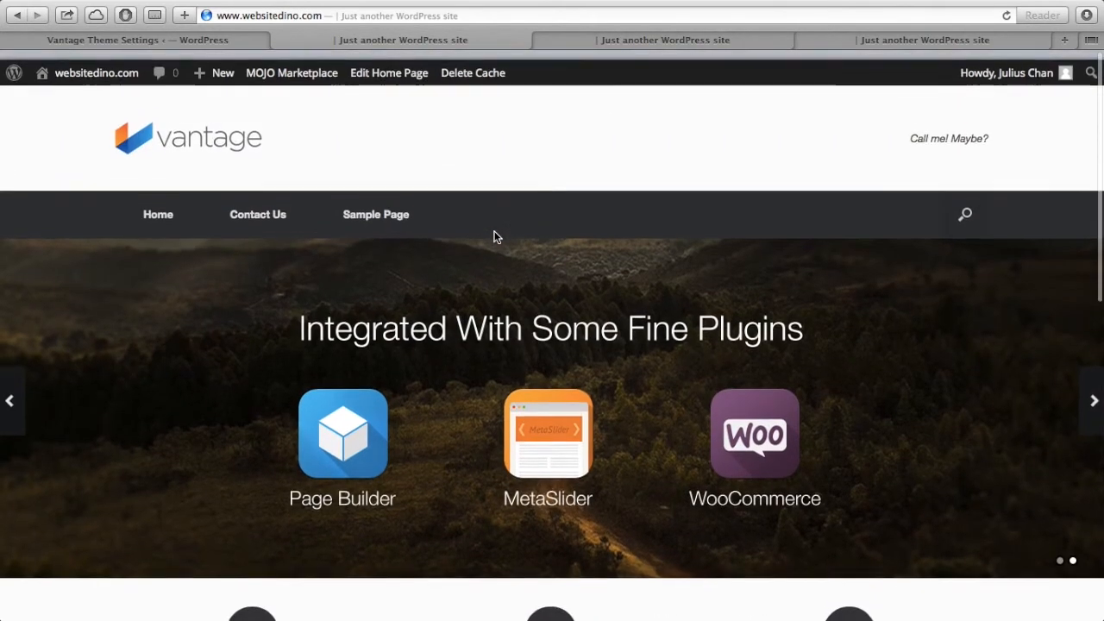
pyautogui.click(654, 41)
pyautogui.scroll(1, 125, 324)
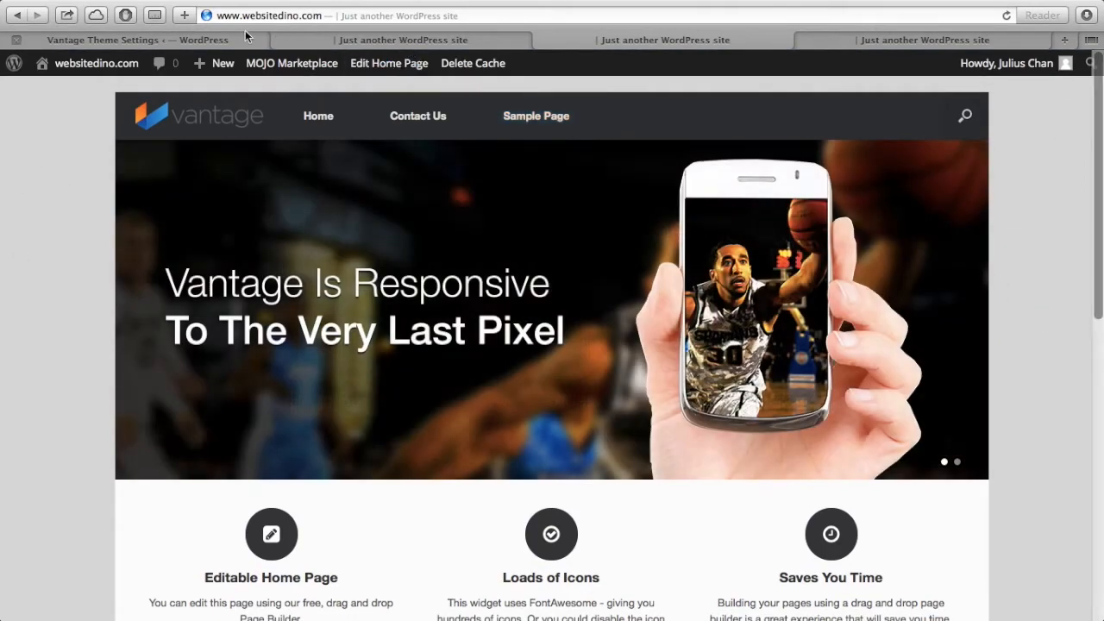
# Step: Inspect the Masthead Layout options and compare the default masthead with the logo-in-menu header on the two home page versions
pyautogui.click(234, 39)
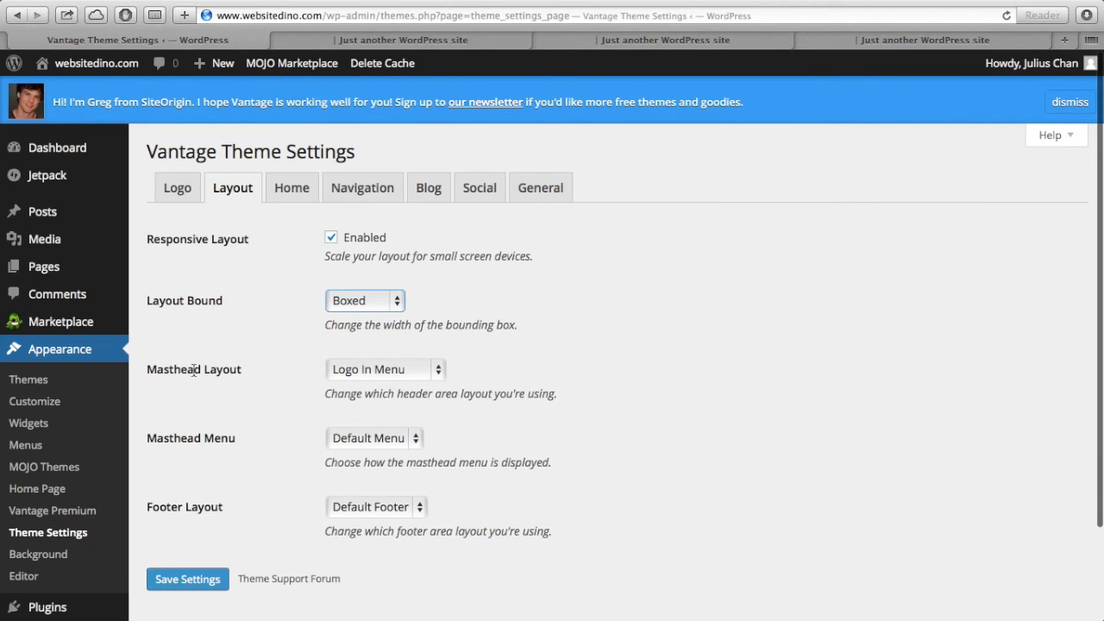
pyautogui.click(403, 371)
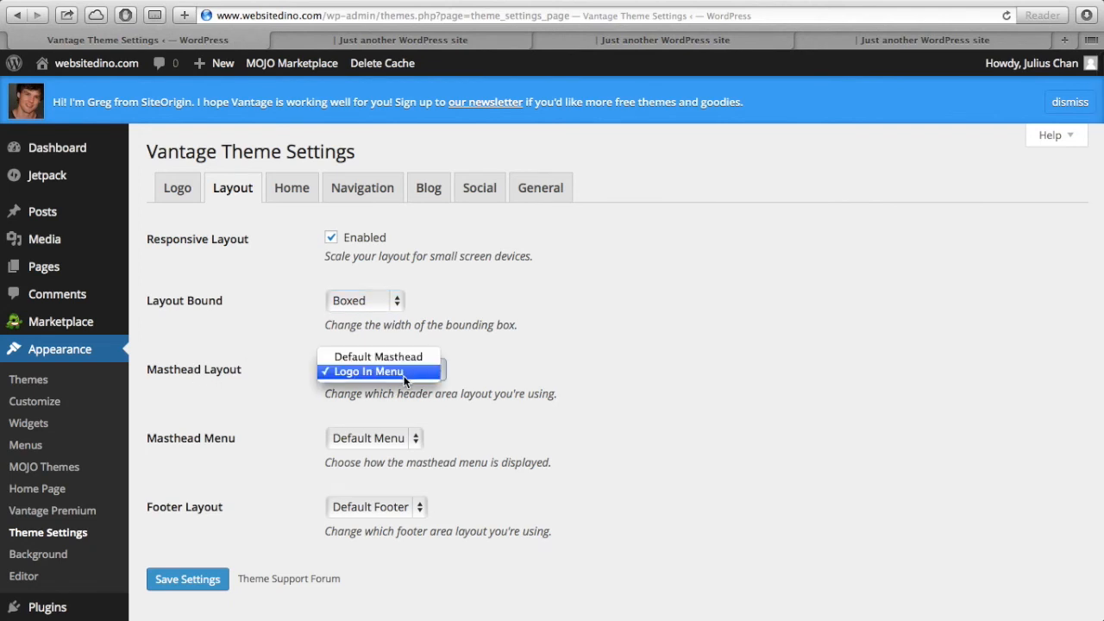
pyautogui.click(500, 381)
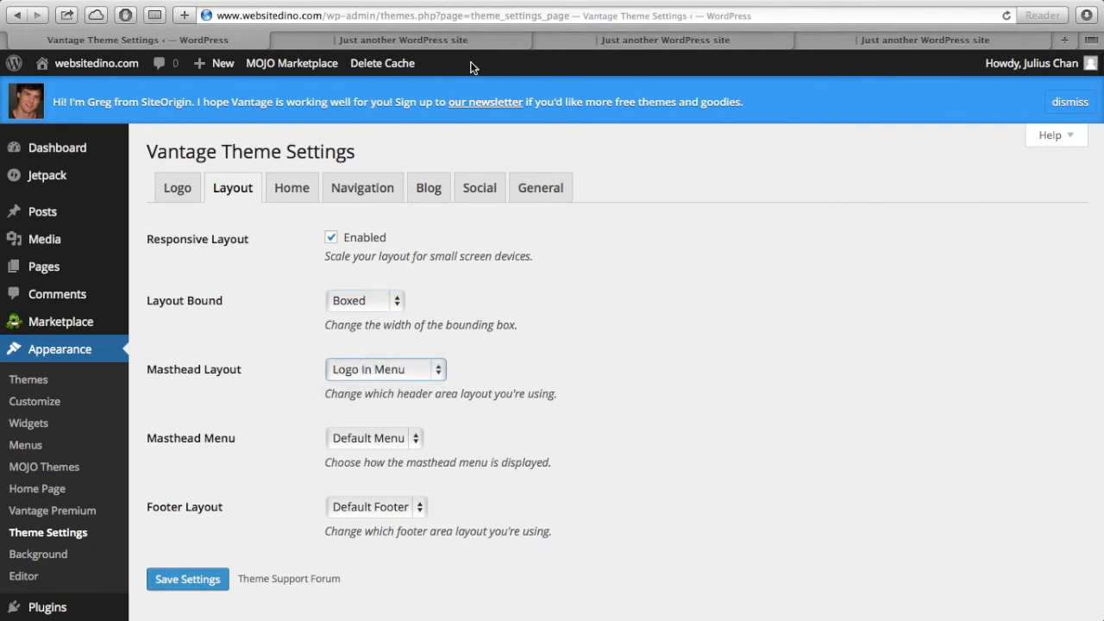
pyautogui.click(495, 45)
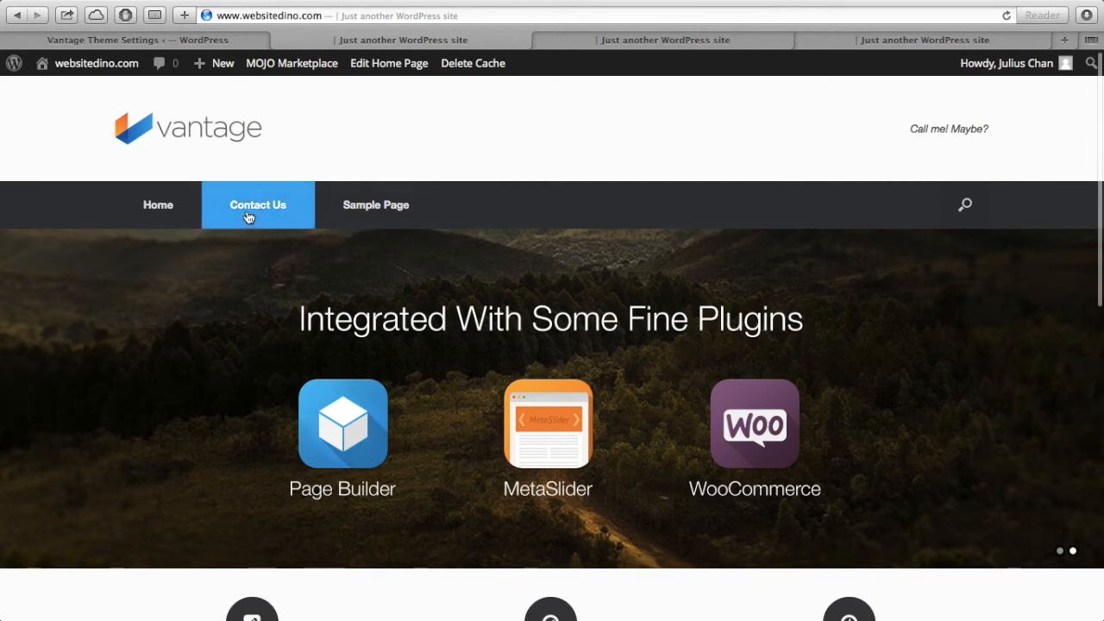
pyautogui.click(661, 48)
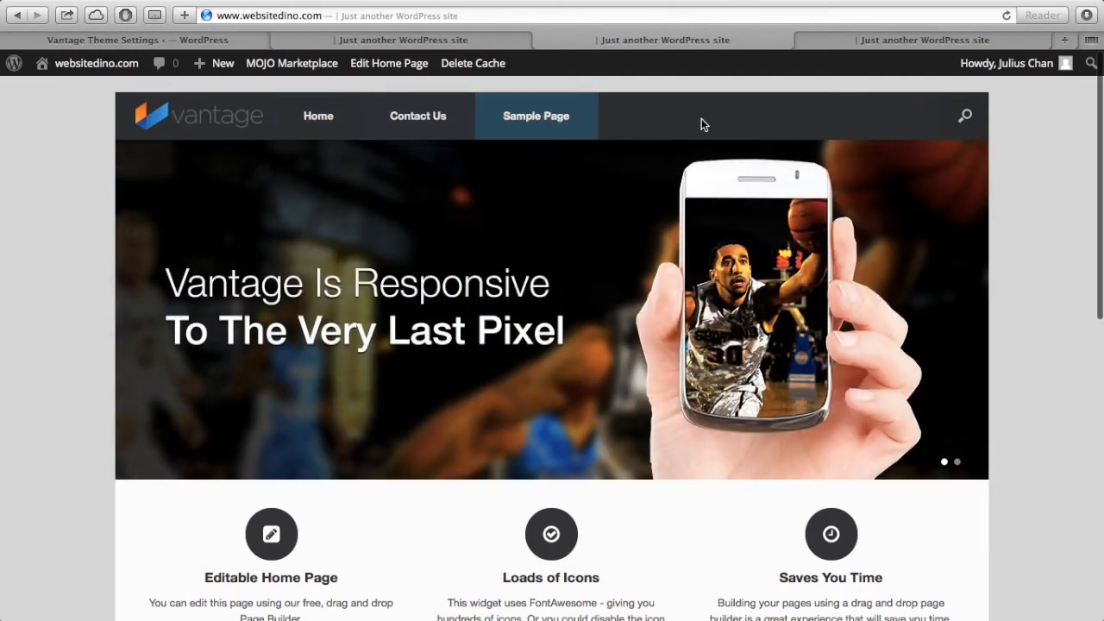
# Step: Review the Masthead Menu and Footer Layout options, checking the menu on the boxed home page
pyautogui.click(225, 41)
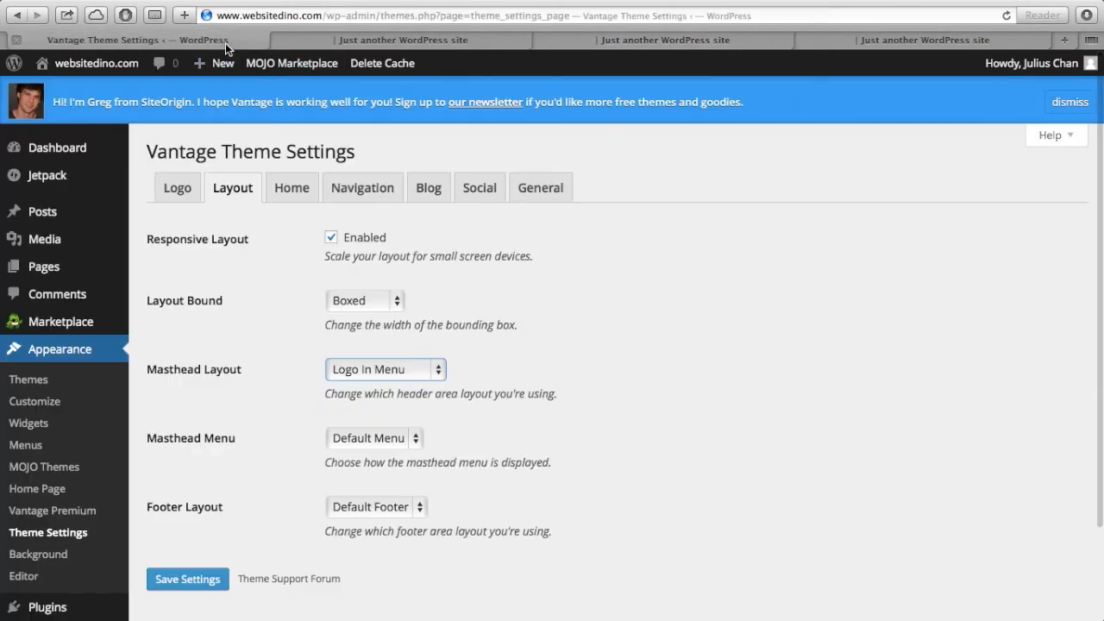
pyautogui.click(377, 440)
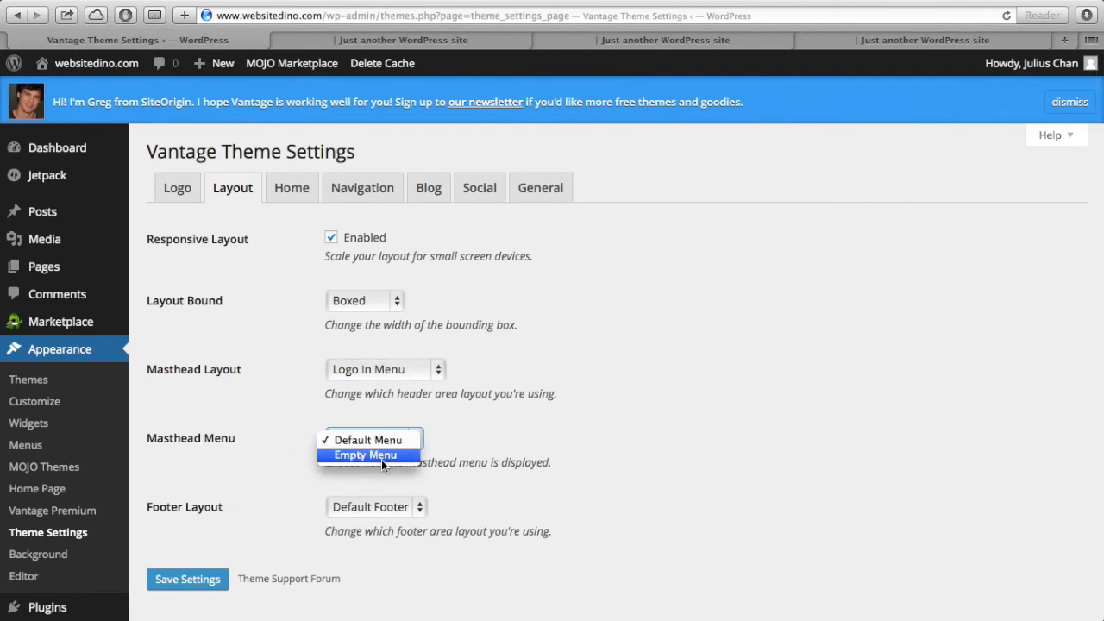
pyautogui.click(474, 451)
pyautogui.click(628, 40)
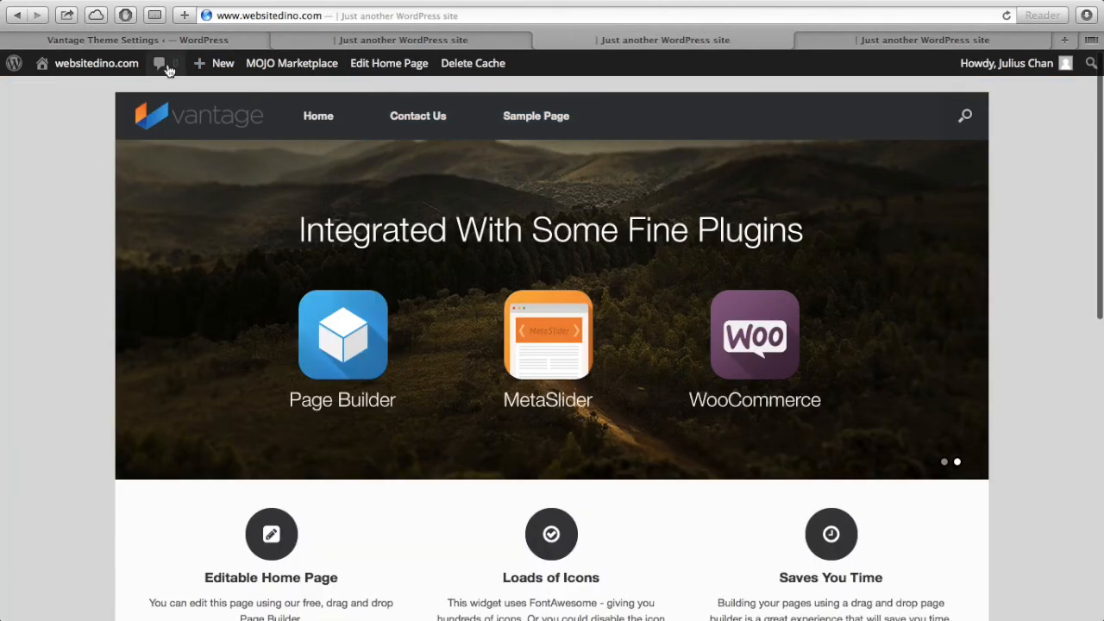
pyautogui.click(222, 43)
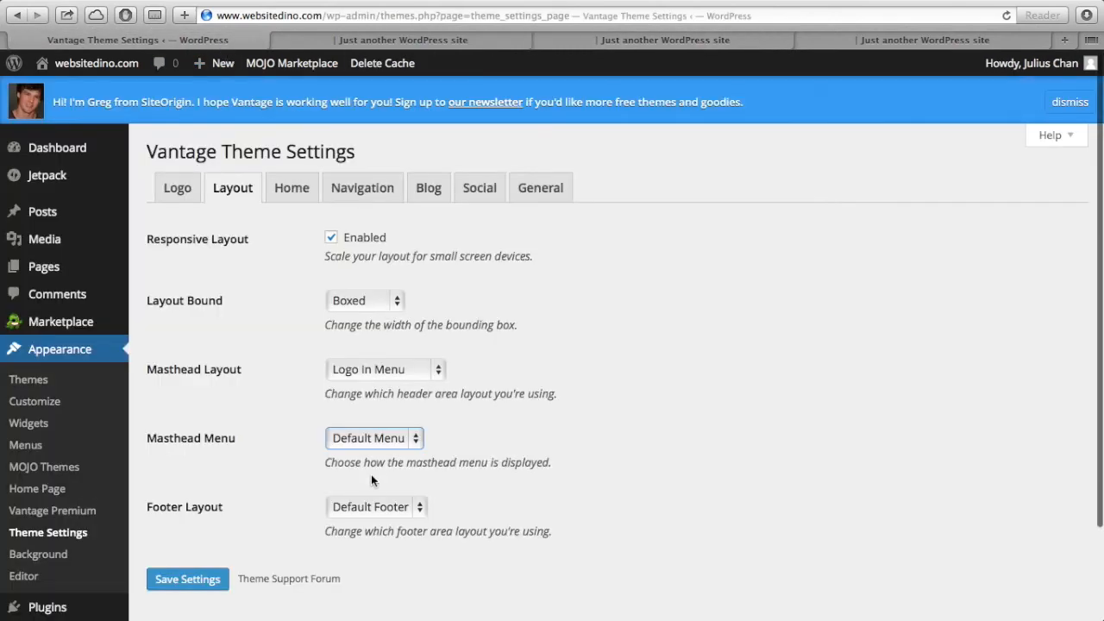
pyautogui.click(394, 515)
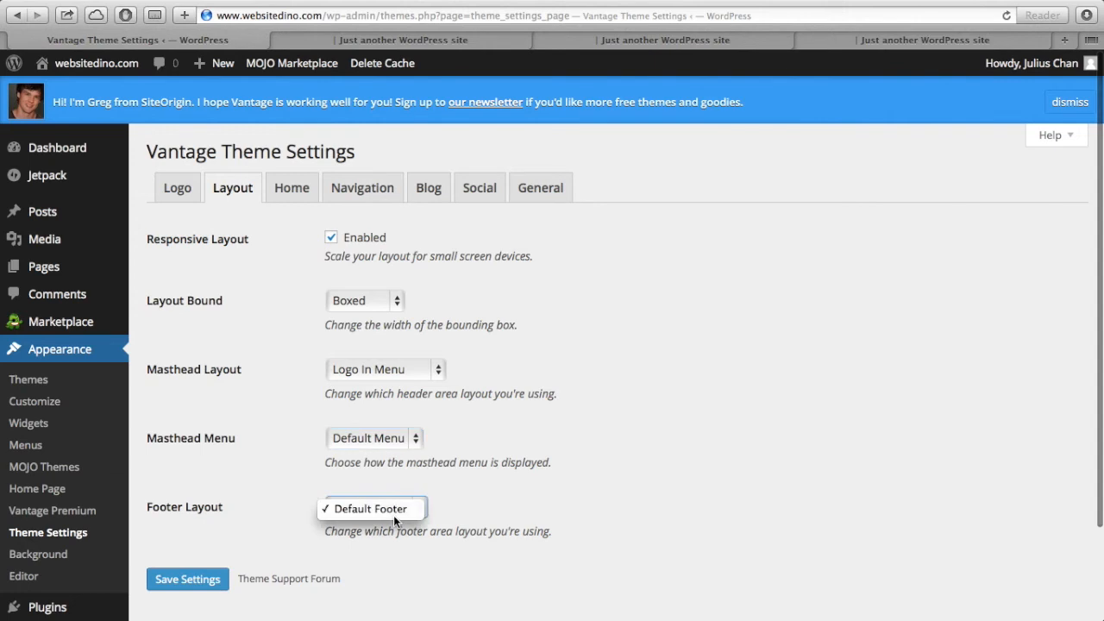
pyautogui.click(513, 520)
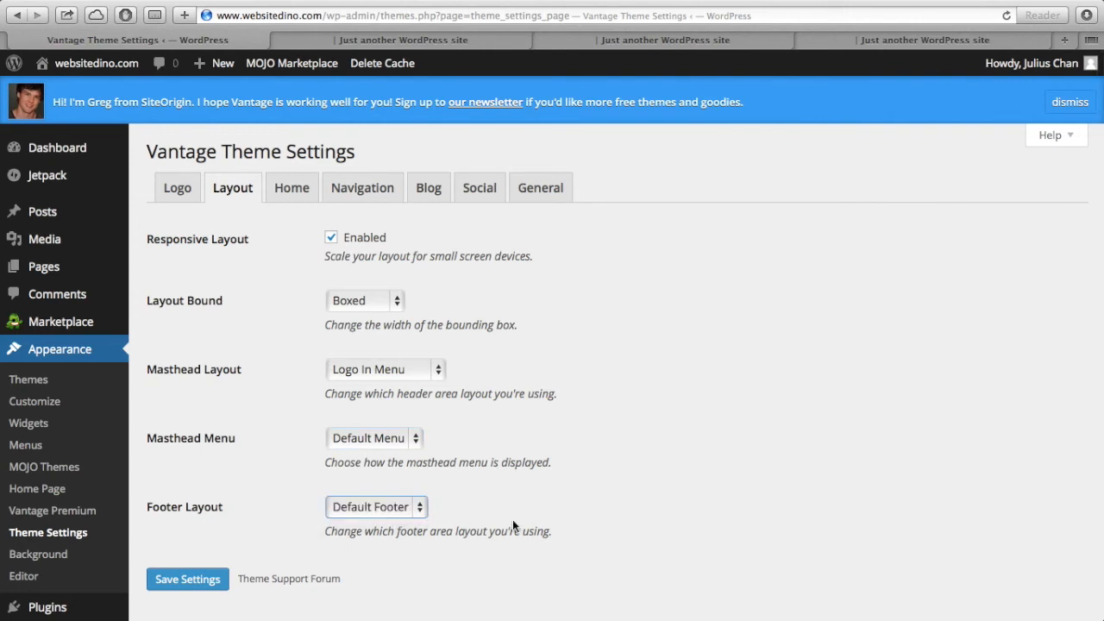
# Step: Review the theme's home page slider settings and check the slider on the boxed home page
pyautogui.click(297, 186)
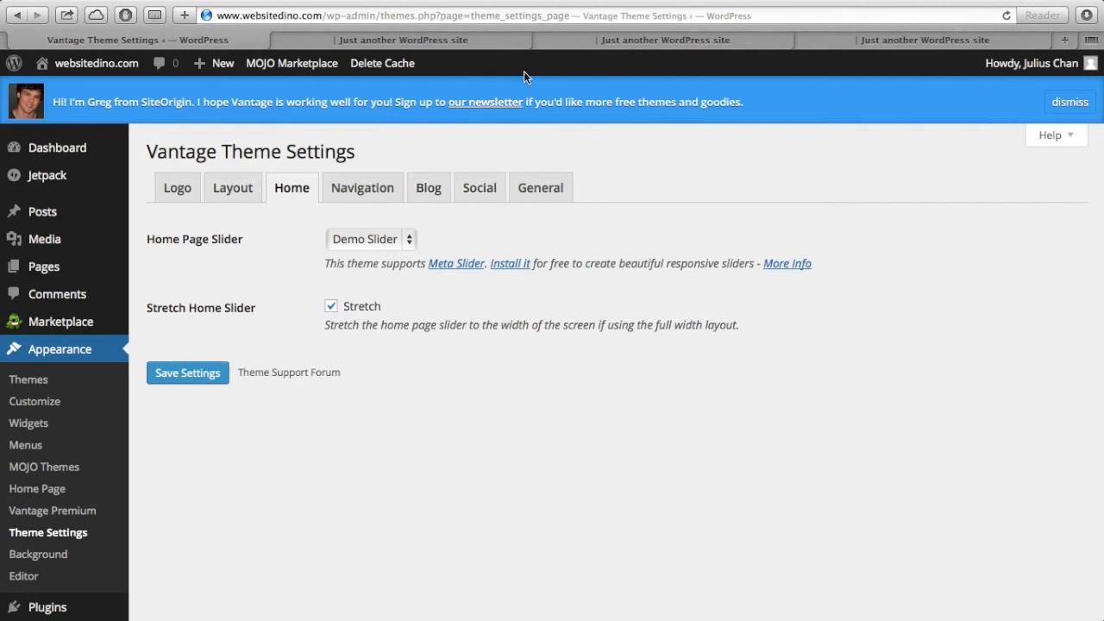
pyautogui.click(615, 43)
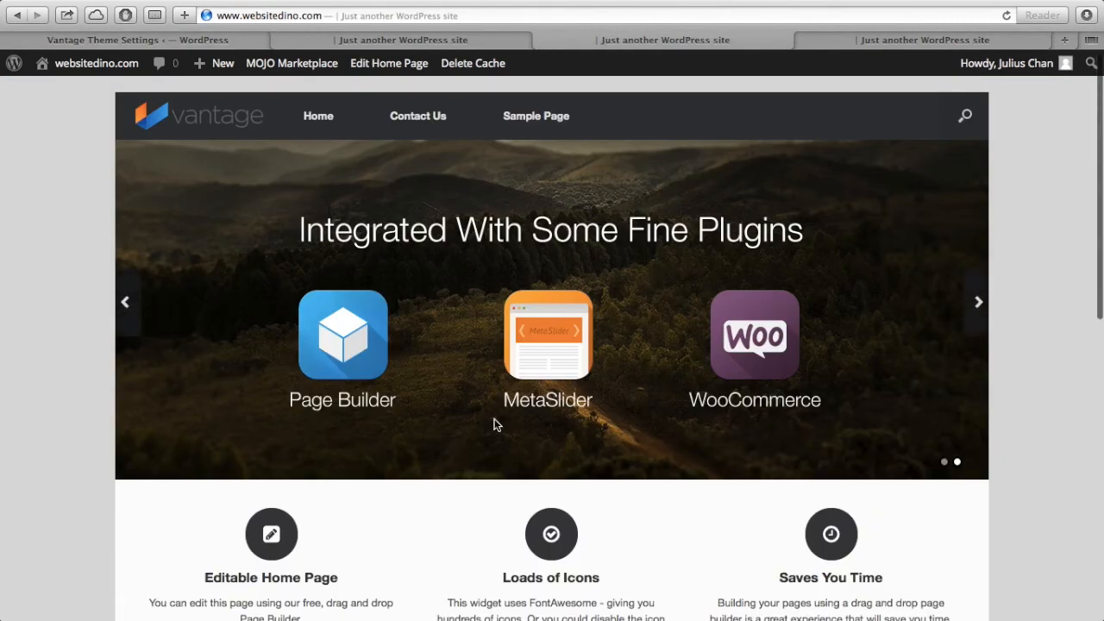
pyautogui.click(204, 40)
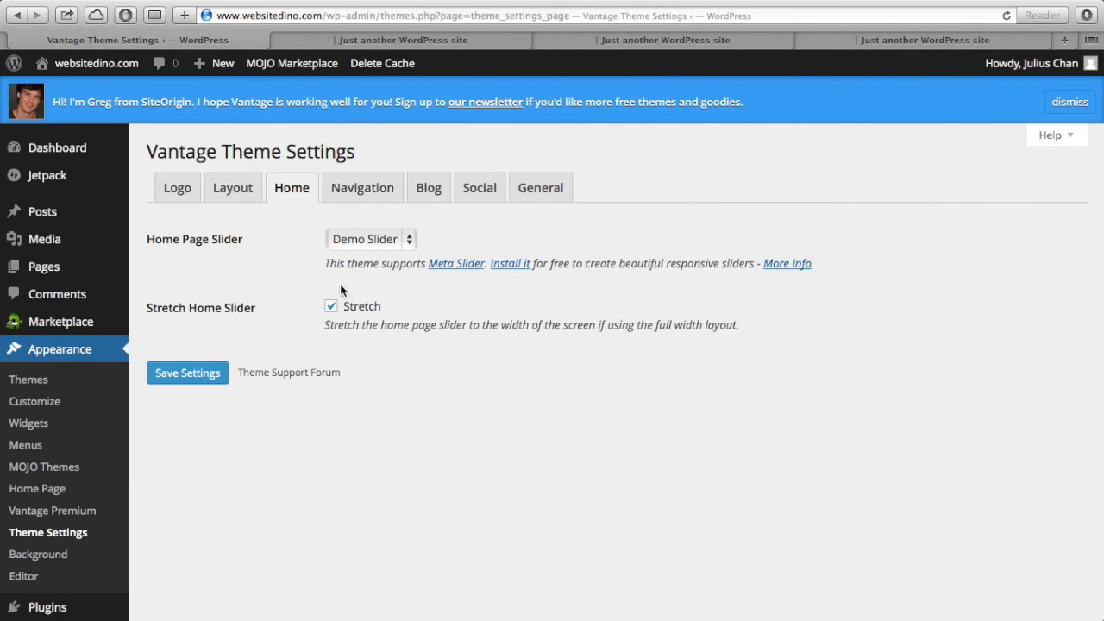
# Step: Check the stretched home page slider on the full-width version of the home page
pyautogui.click(449, 41)
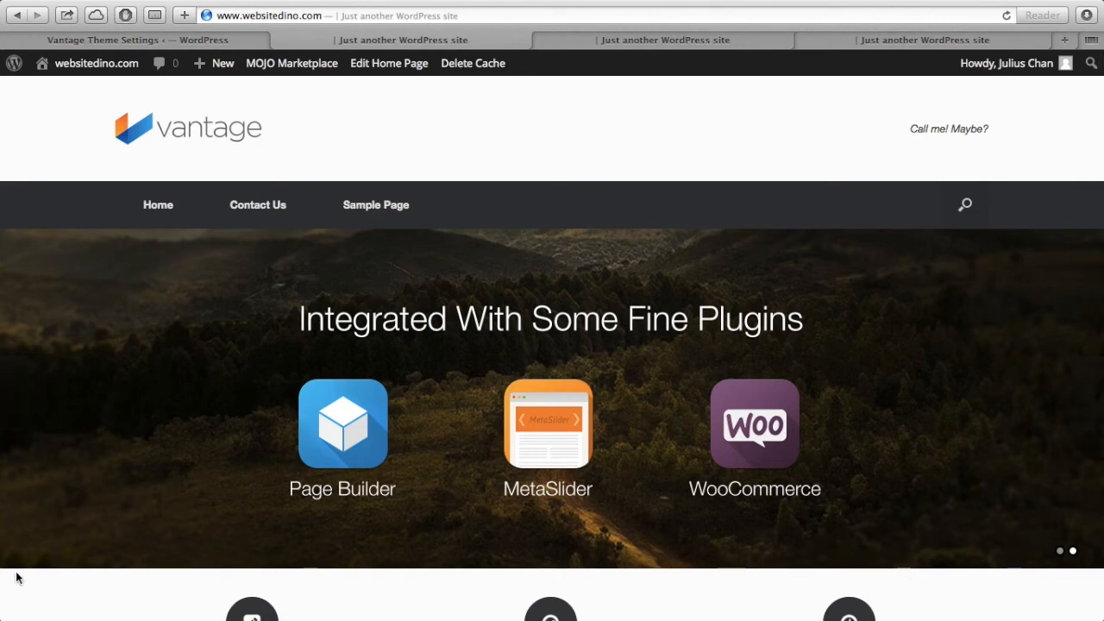
pyautogui.click(242, 43)
# Step: Review the theme's navigation settings and examine how the sticky menu behaves on the full-width home page
pyautogui.click(369, 195)
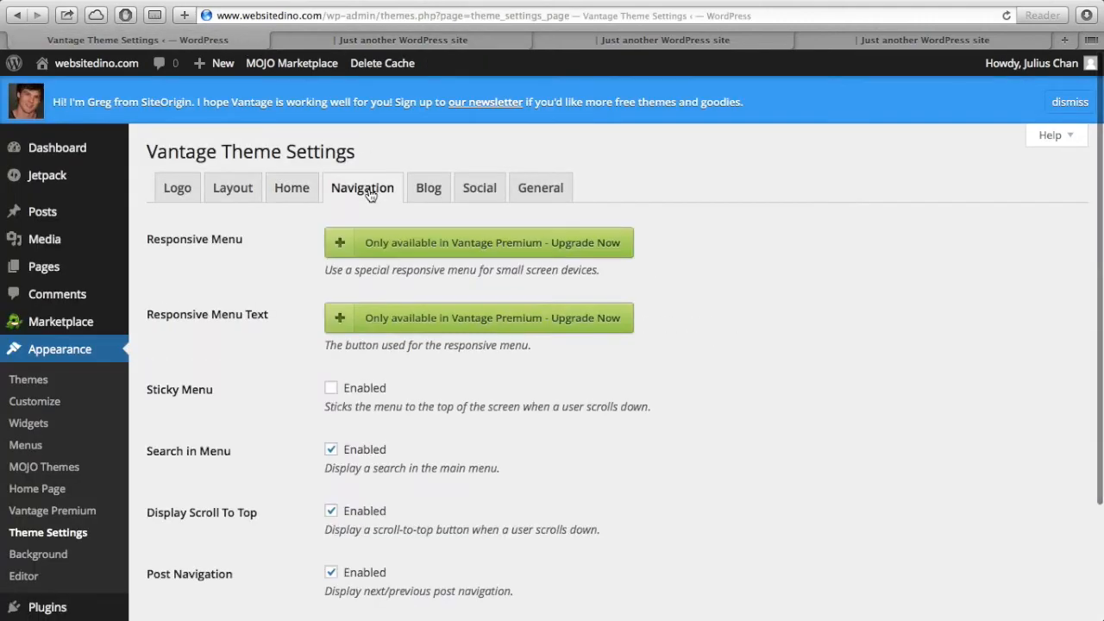
pyautogui.scroll(-2, 405, 389)
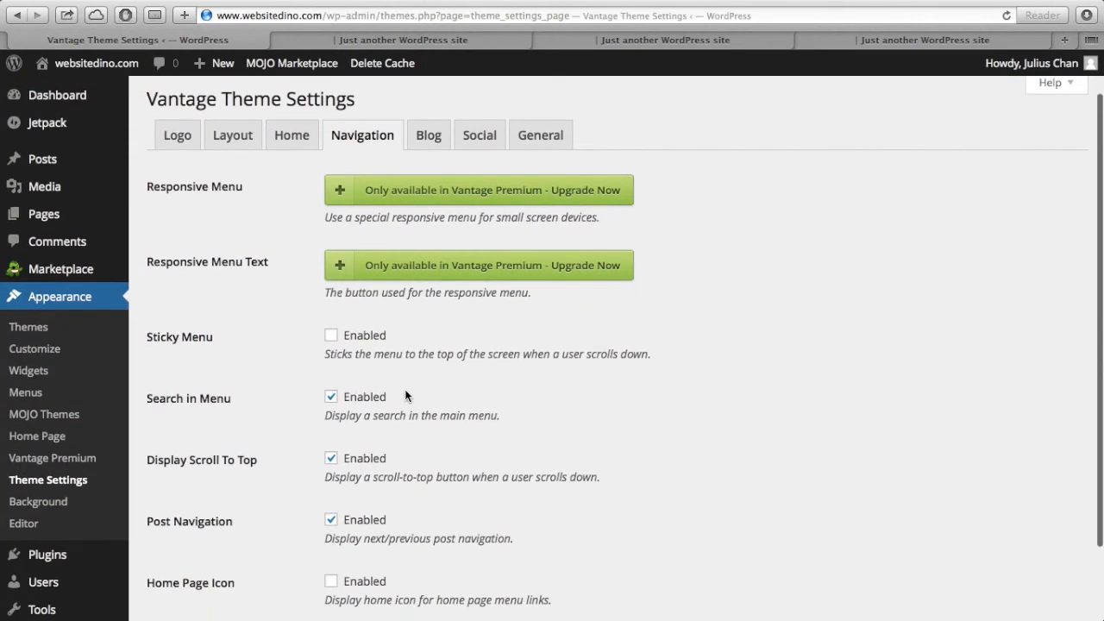
pyautogui.click(480, 45)
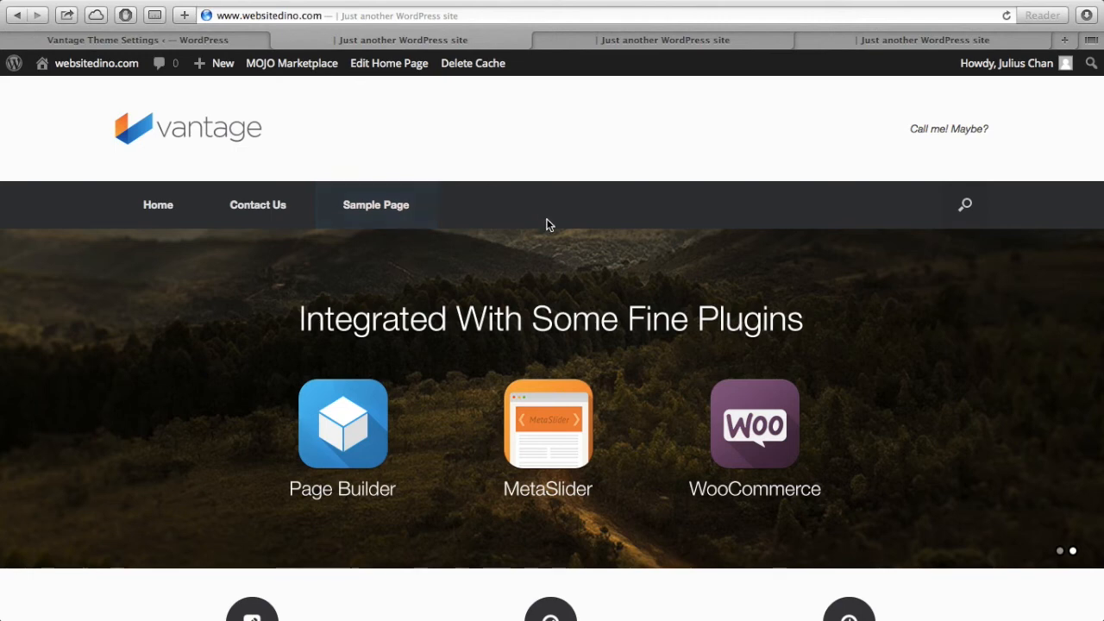
pyautogui.scroll(-3, 564, 277)
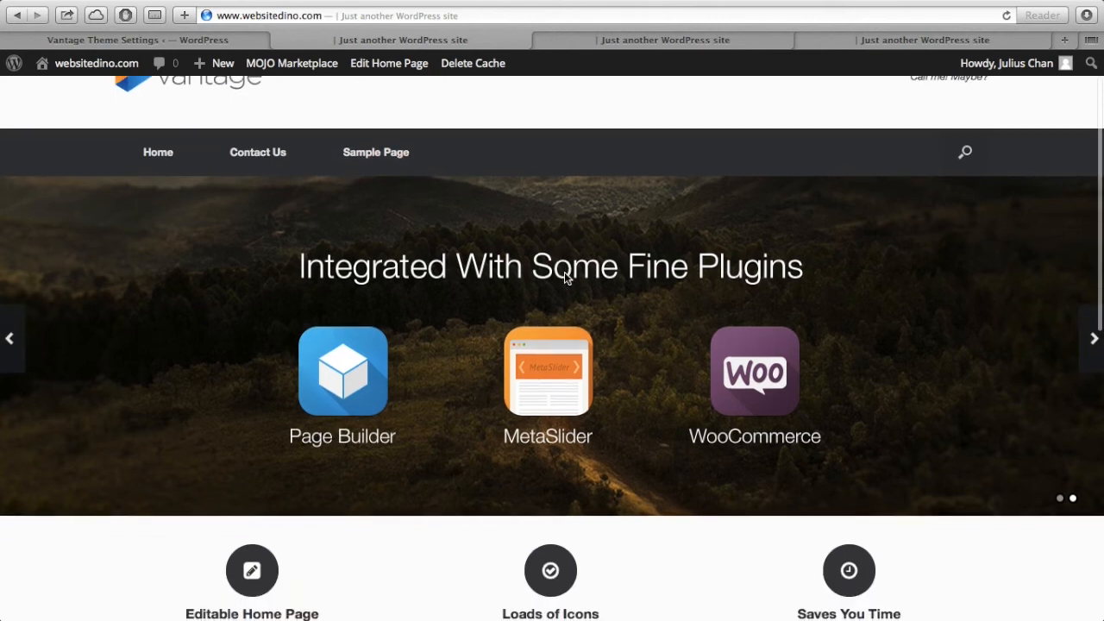
pyautogui.scroll(-2, 566, 278)
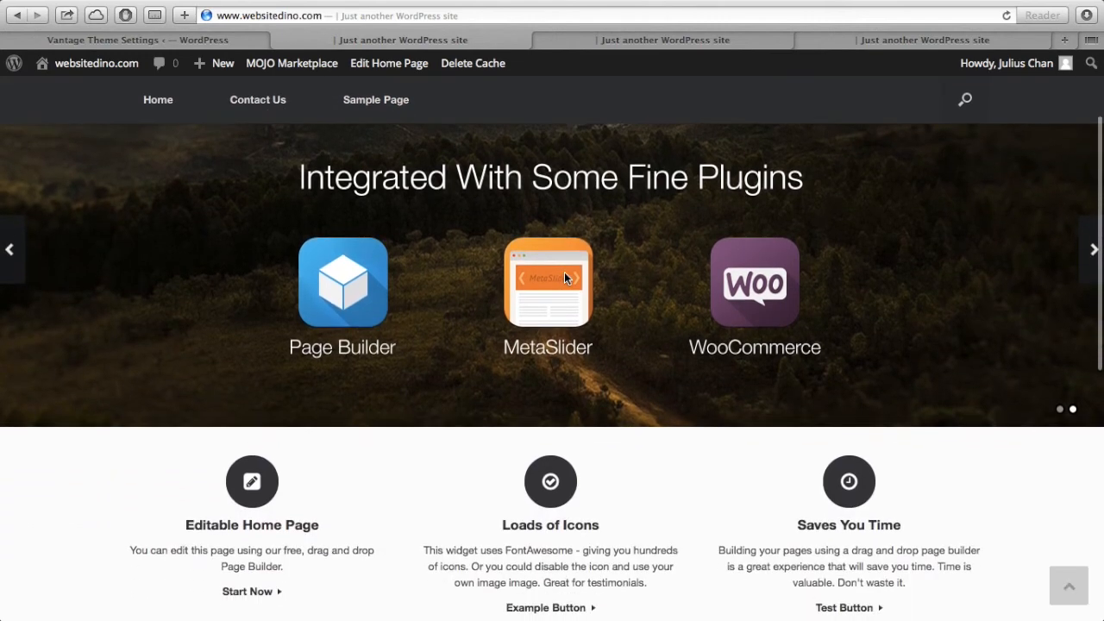
pyautogui.scroll(-4, 565, 272)
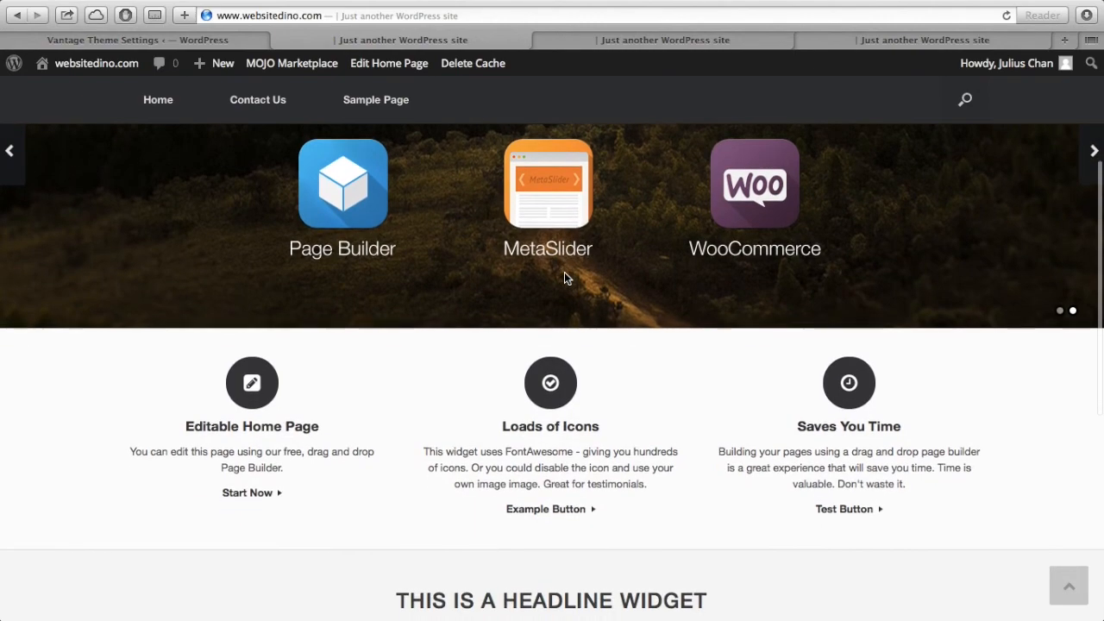
pyautogui.scroll(-5, 566, 278)
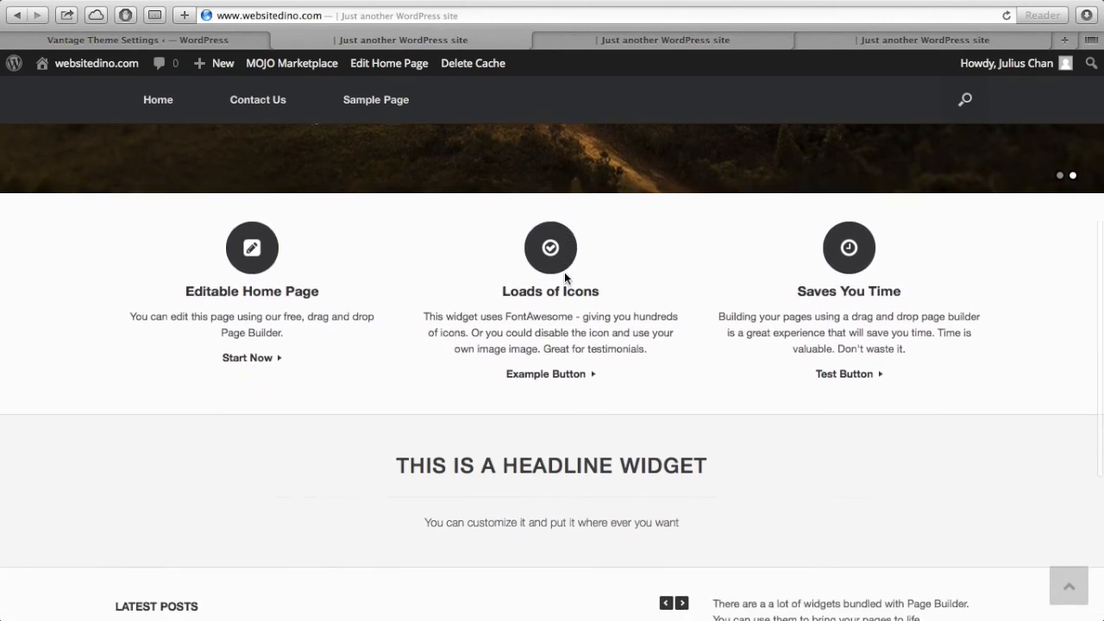
pyautogui.scroll(-1, 565, 276)
pyautogui.scroll(15, 565, 272)
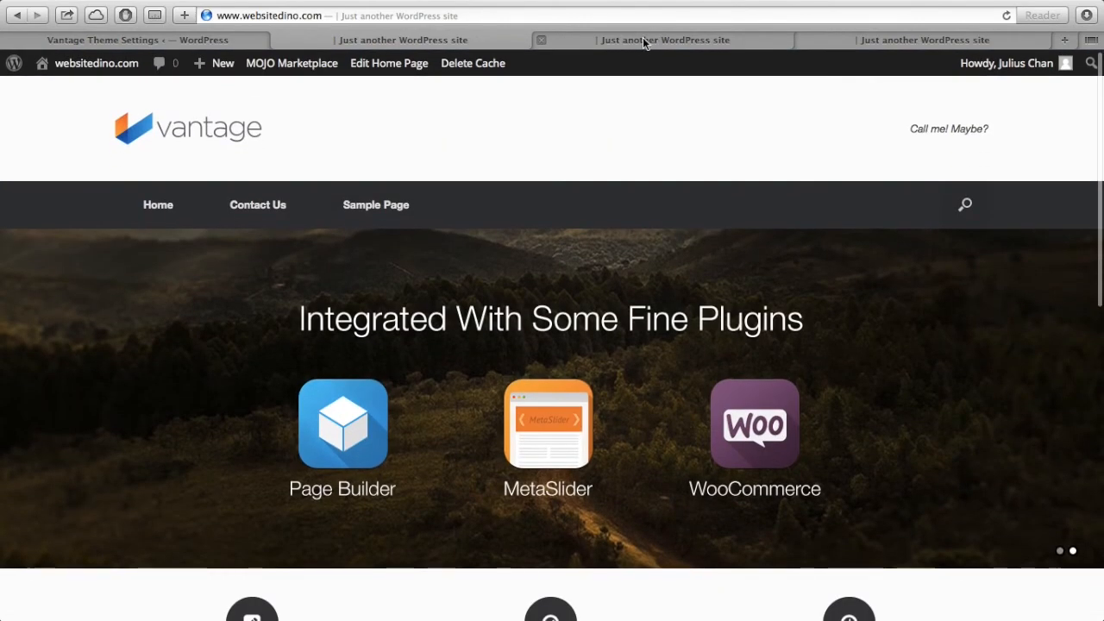
# Step: Examine how the menu behaves down the page on the two boxed versions of the home page
pyautogui.click(641, 41)
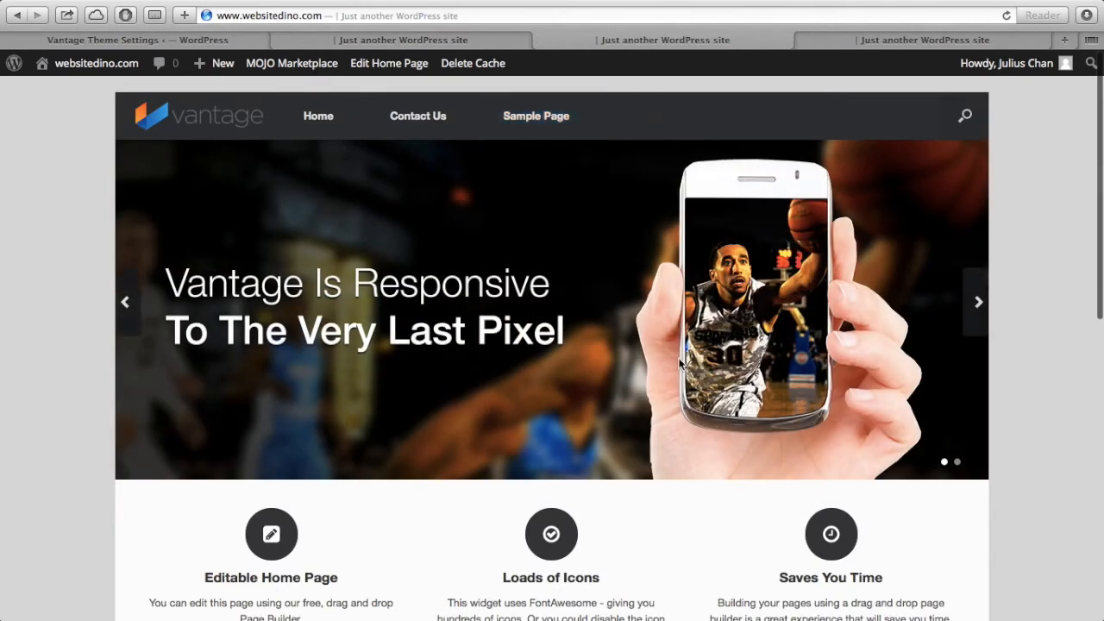
pyautogui.scroll(-2, 679, 358)
pyautogui.scroll(2, 678, 357)
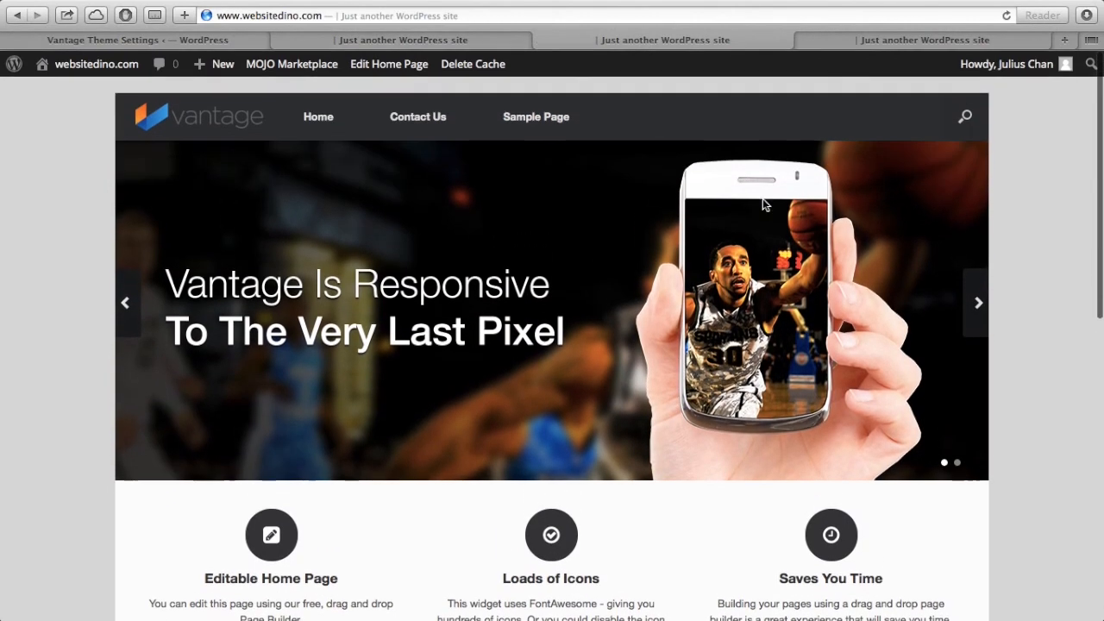
pyautogui.click(881, 46)
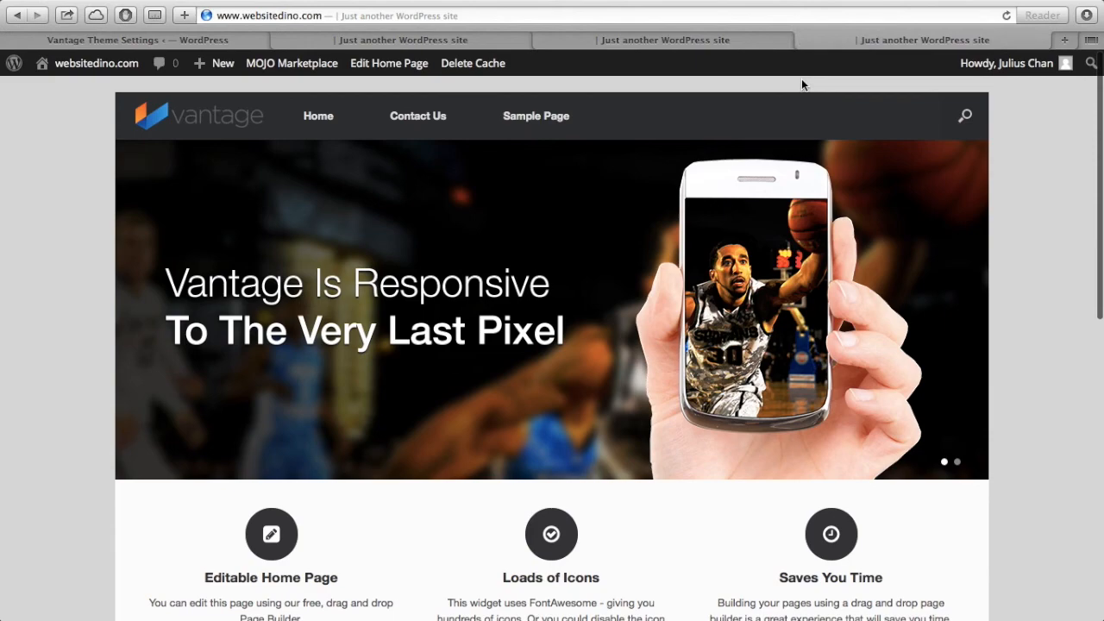
pyautogui.scroll(-1, 589, 281)
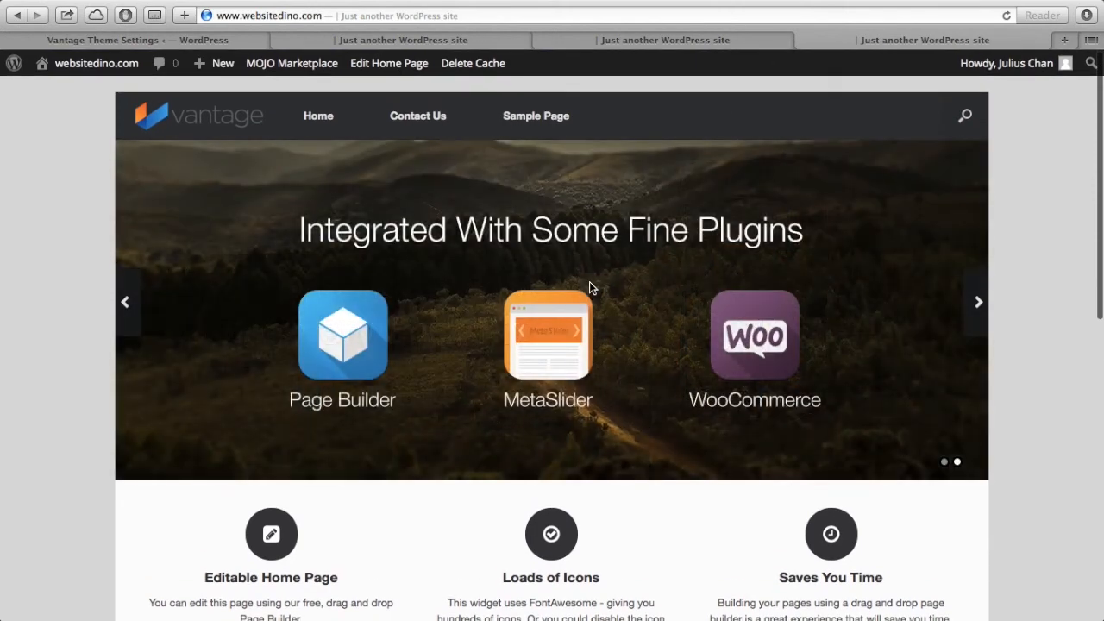
pyautogui.scroll(-4, 589, 281)
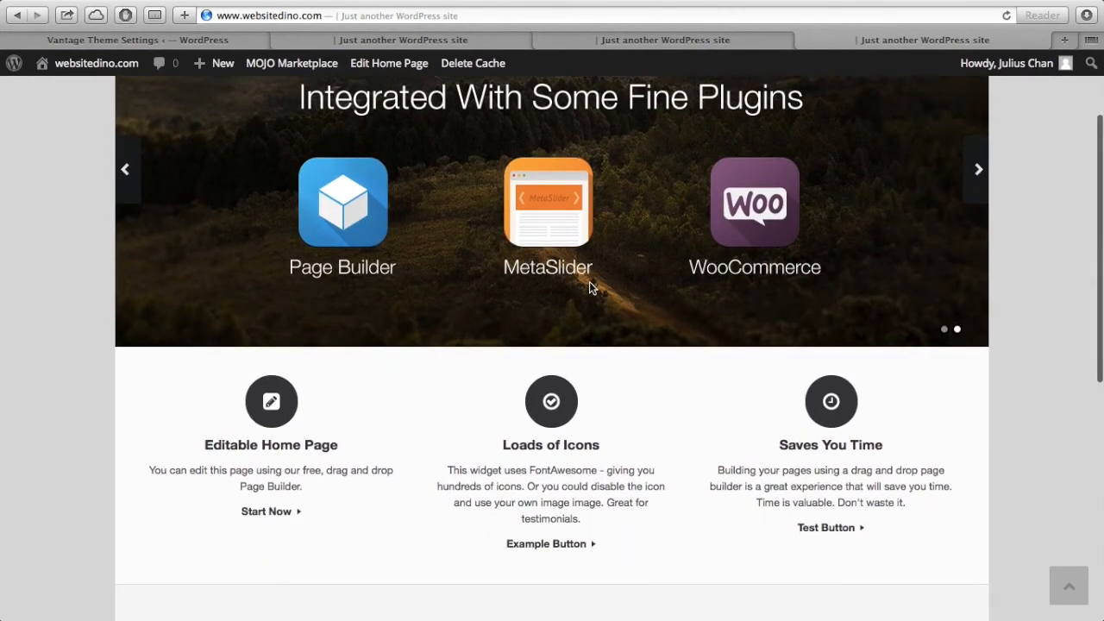
pyautogui.scroll(-2, 589, 281)
pyautogui.scroll(-6, 589, 281)
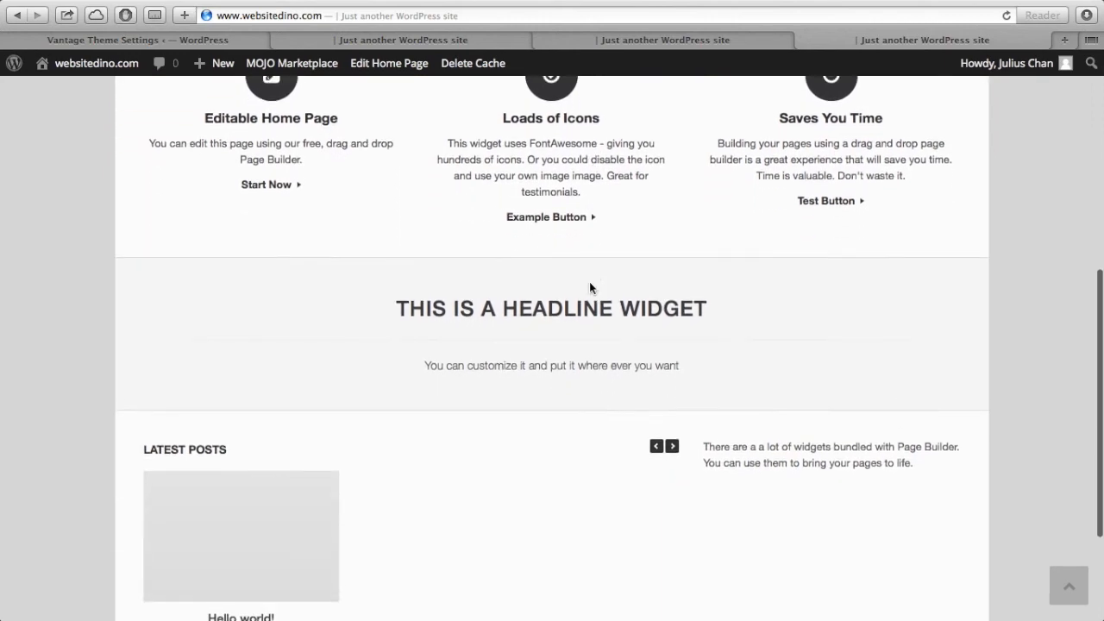
pyautogui.scroll(10, 569, 260)
# Step: Review the remaining navigation options and test the scroll-to-top button from the footer of the full-width home page
pyautogui.click(226, 45)
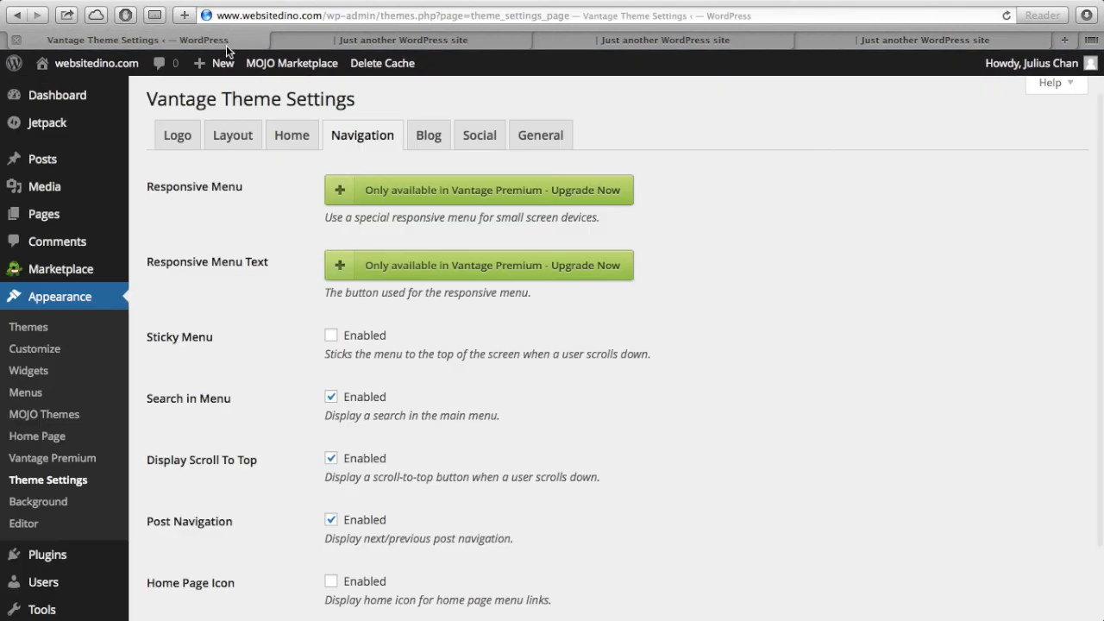
pyautogui.scroll(-3, 442, 433)
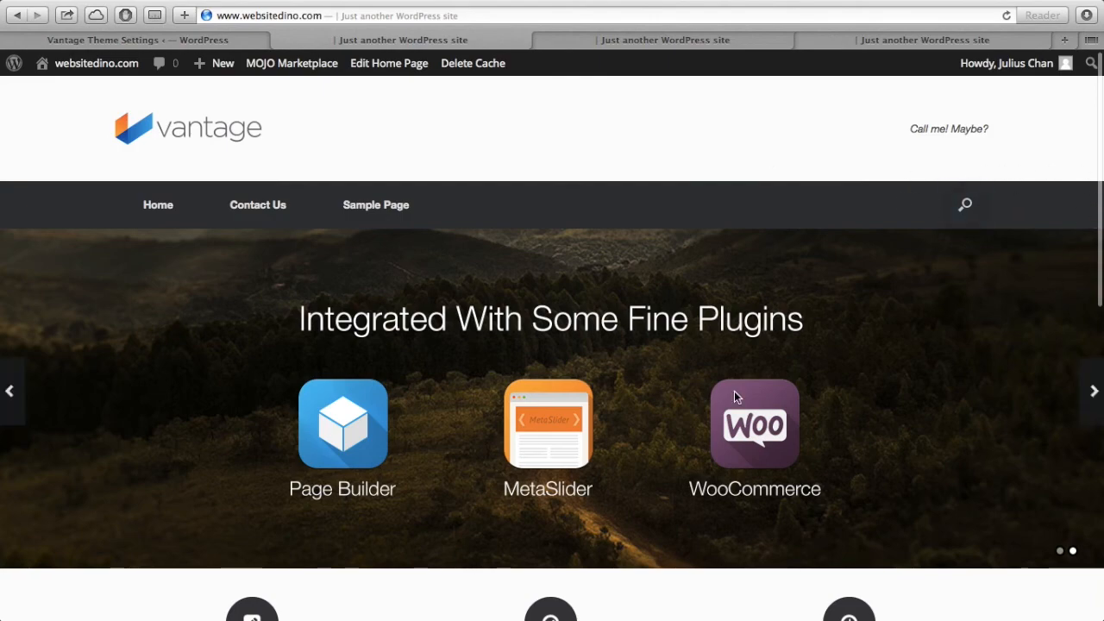
pyautogui.scroll(-10, 734, 393)
pyautogui.scroll(-3, 734, 393)
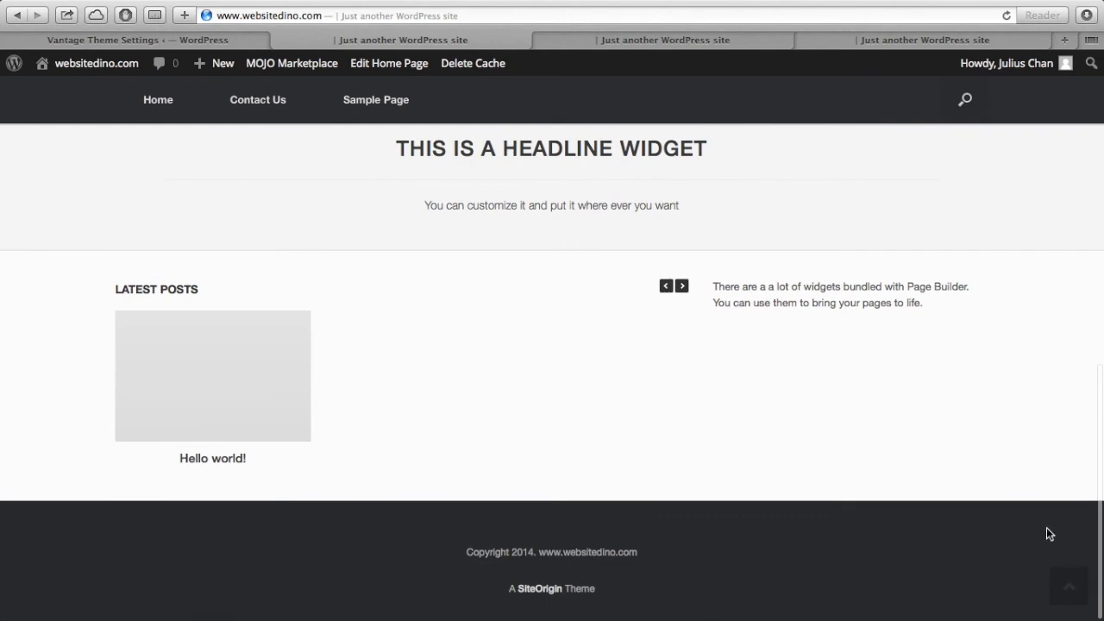
pyautogui.click(1073, 597)
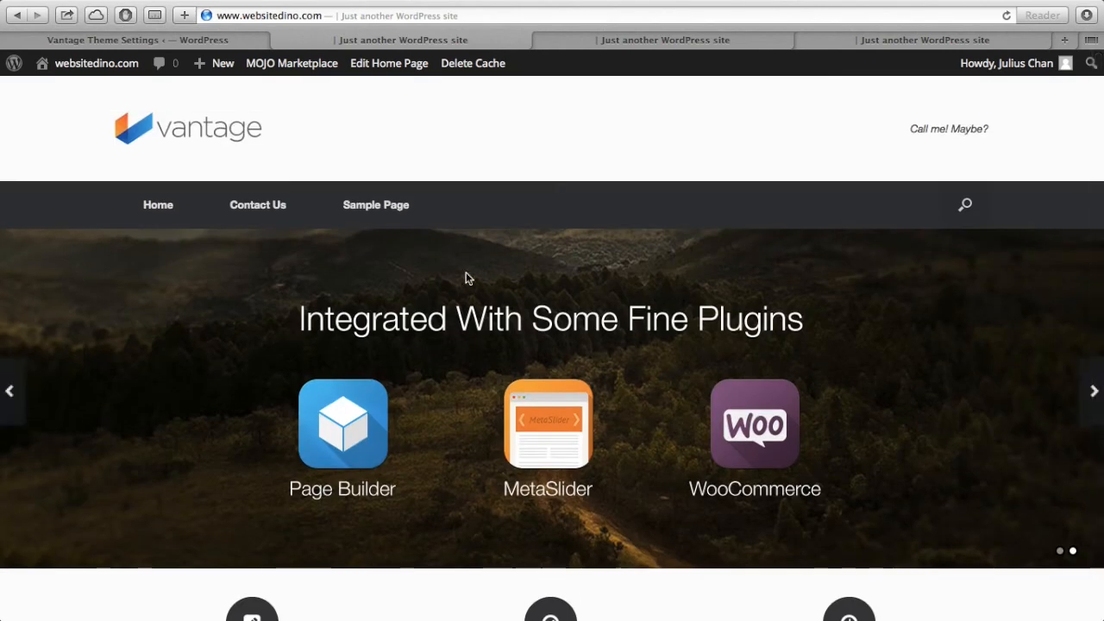
pyautogui.click(19, 39)
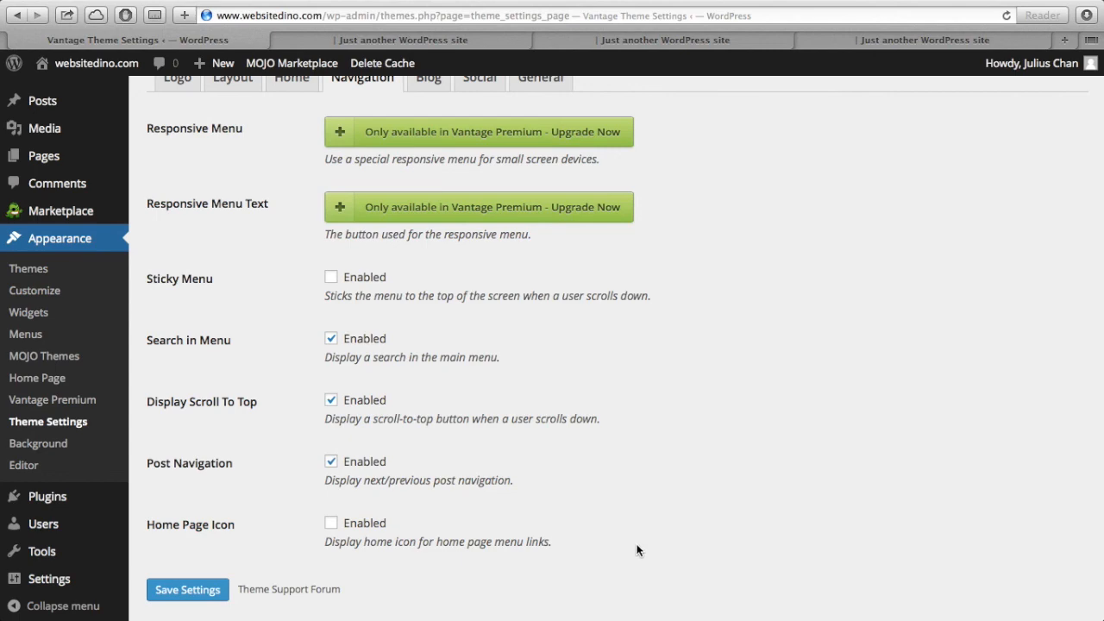
# Step: Review the theme's Blog settings and Social settings
pyautogui.scroll(3, 639, 544)
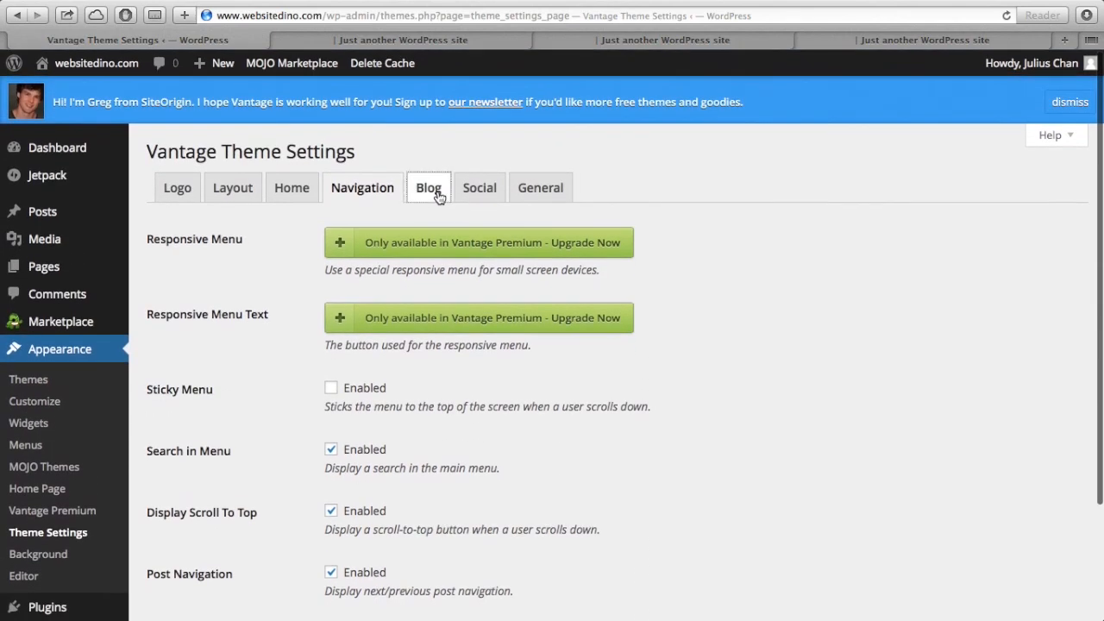
pyautogui.click(438, 197)
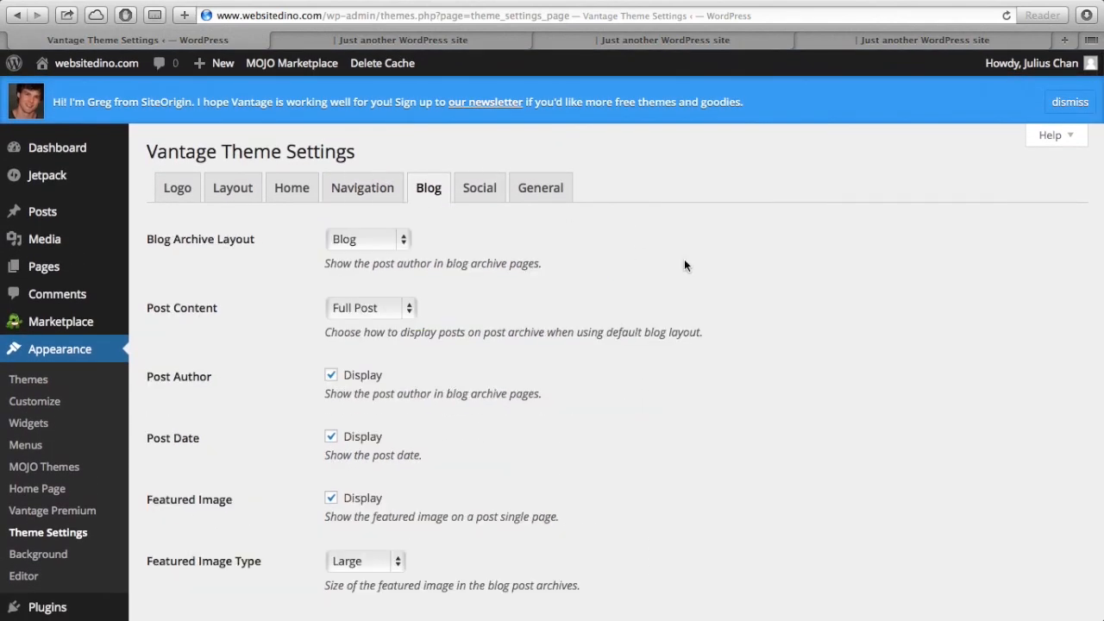
pyautogui.click(489, 189)
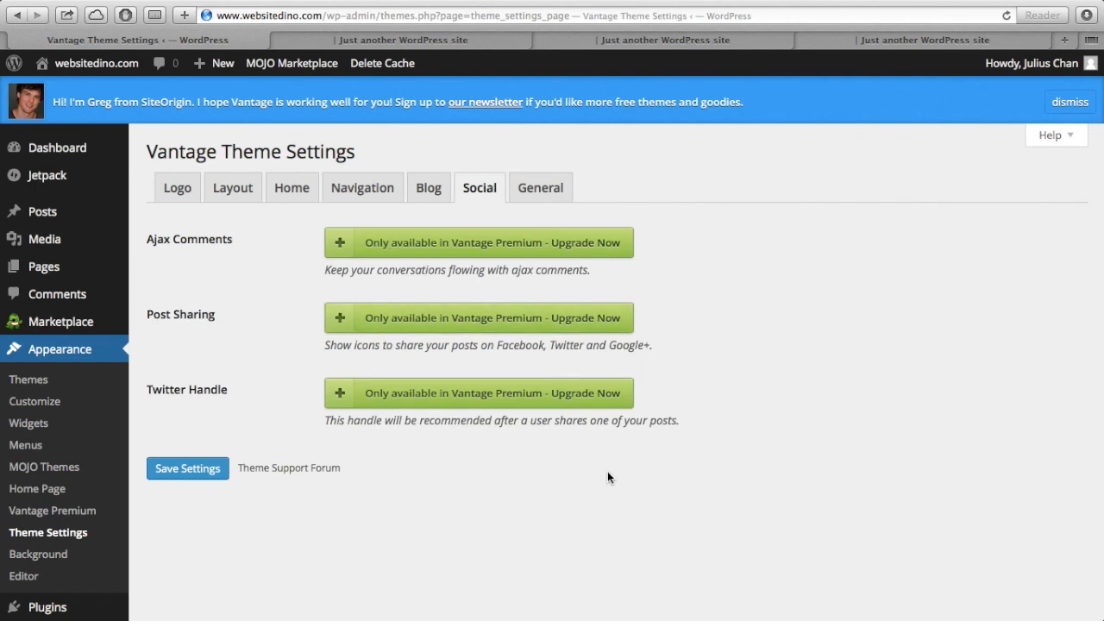
# Step: Inspect the Site Information Text in the general settings and compare it with the footer of the full-width home page
pyautogui.click(559, 188)
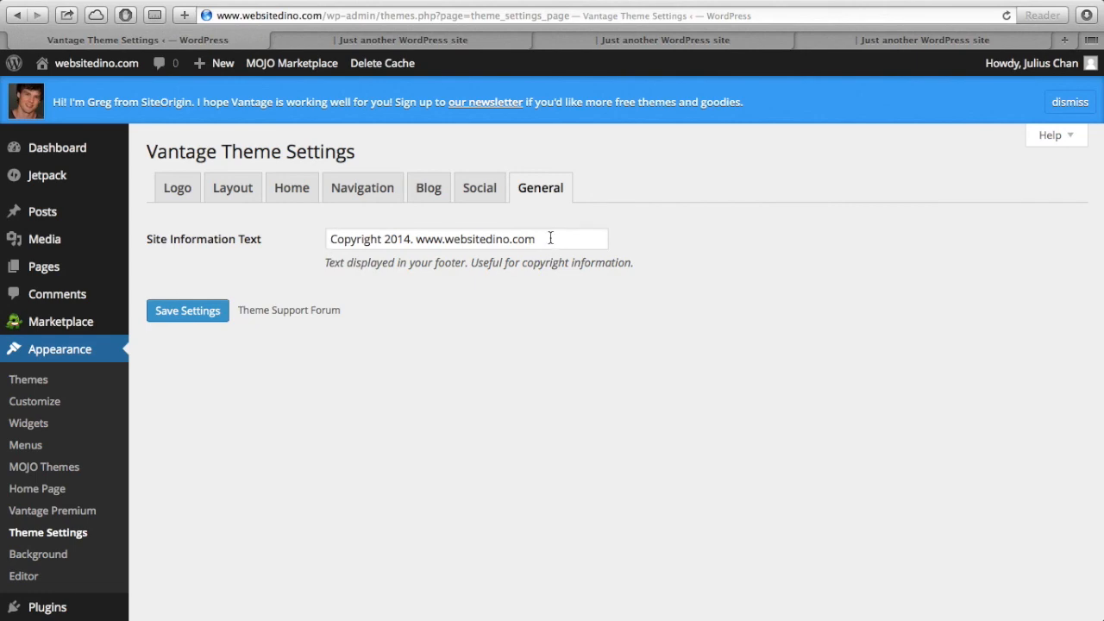
pyautogui.click(434, 41)
pyautogui.scroll(-10, 431, 479)
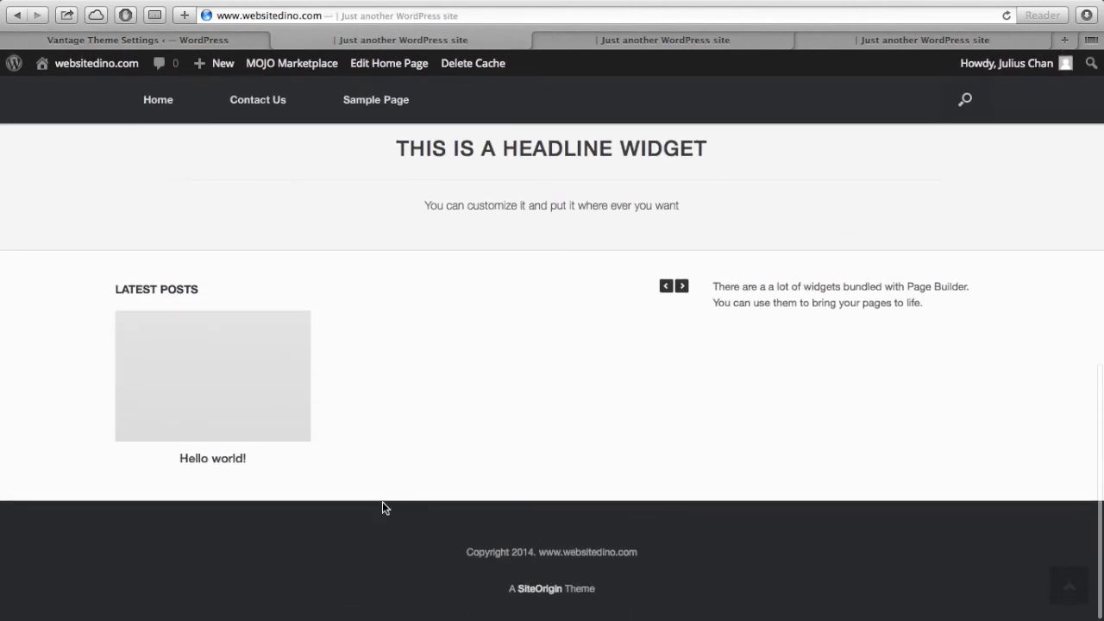
pyautogui.click(229, 44)
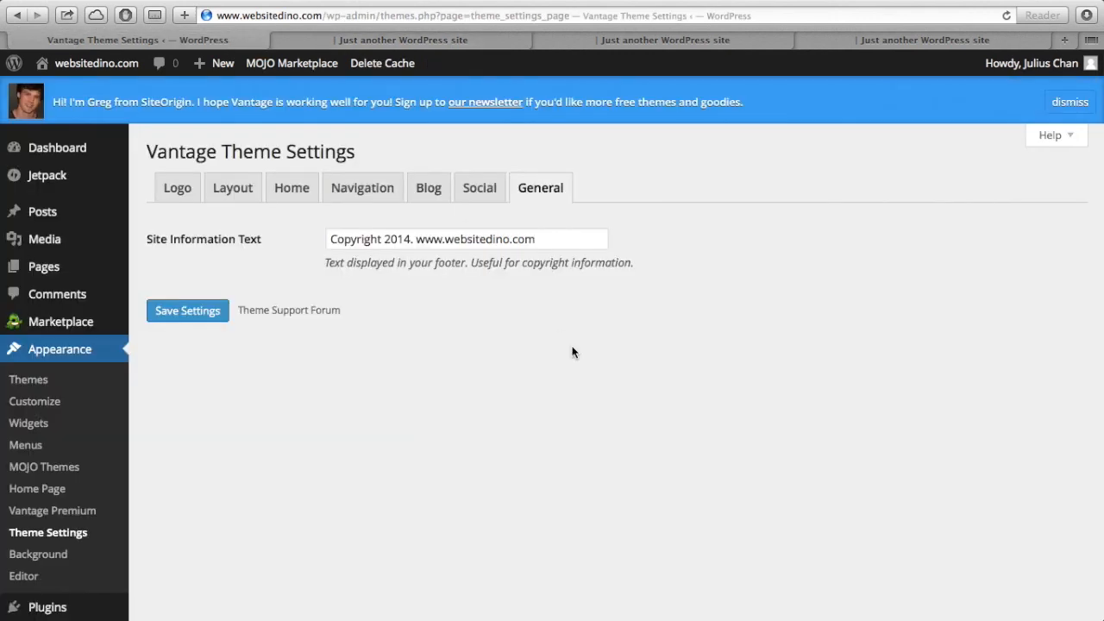